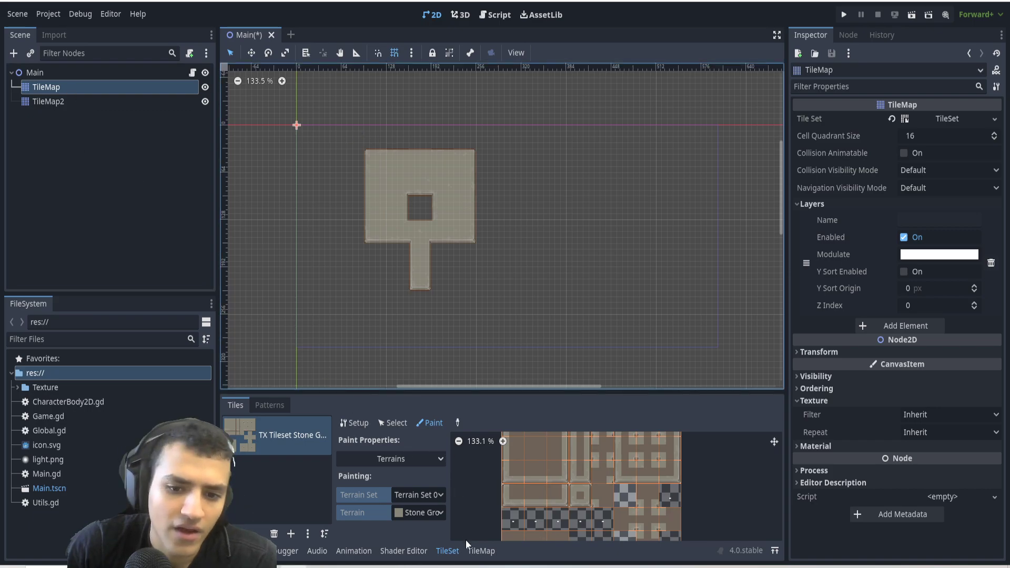
# Paint a test area of Stone Ground terrain beside the existing shape on TileMap and erase it again
pyautogui.click(480, 550)
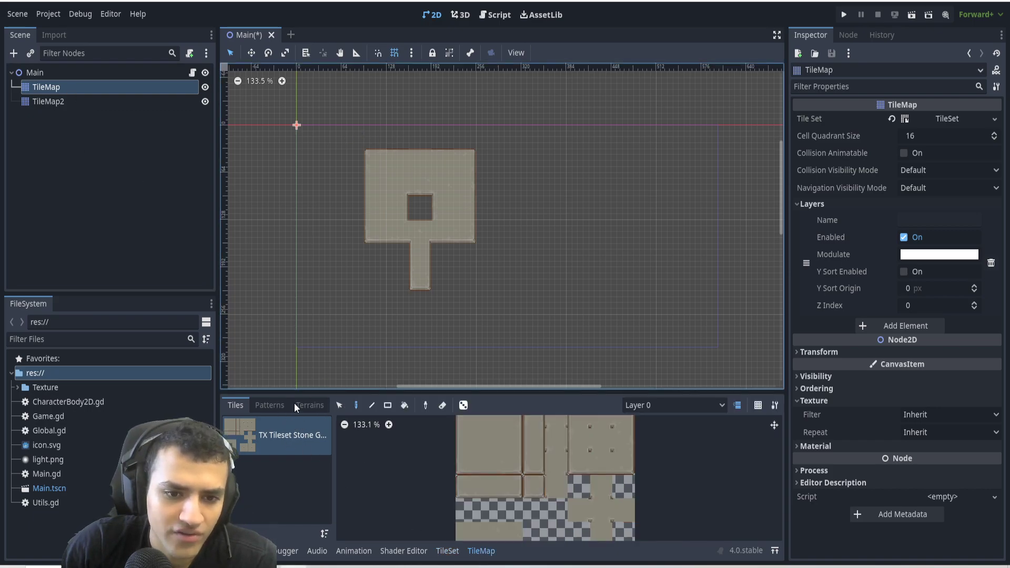
pyautogui.click(309, 405)
pyautogui.click(255, 438)
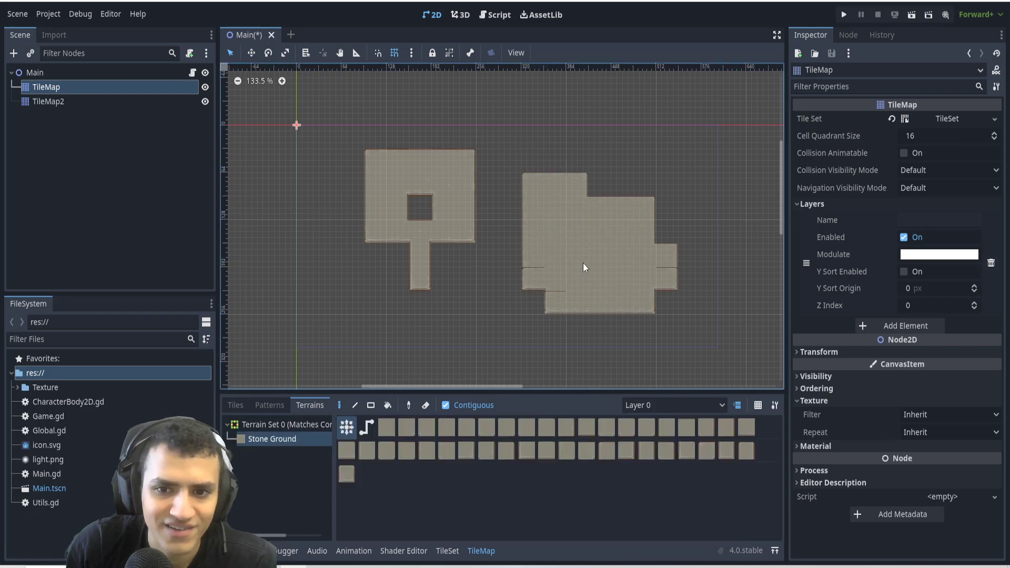
pyautogui.moveTo(651, 258); pyautogui.dragTo(665, 279)
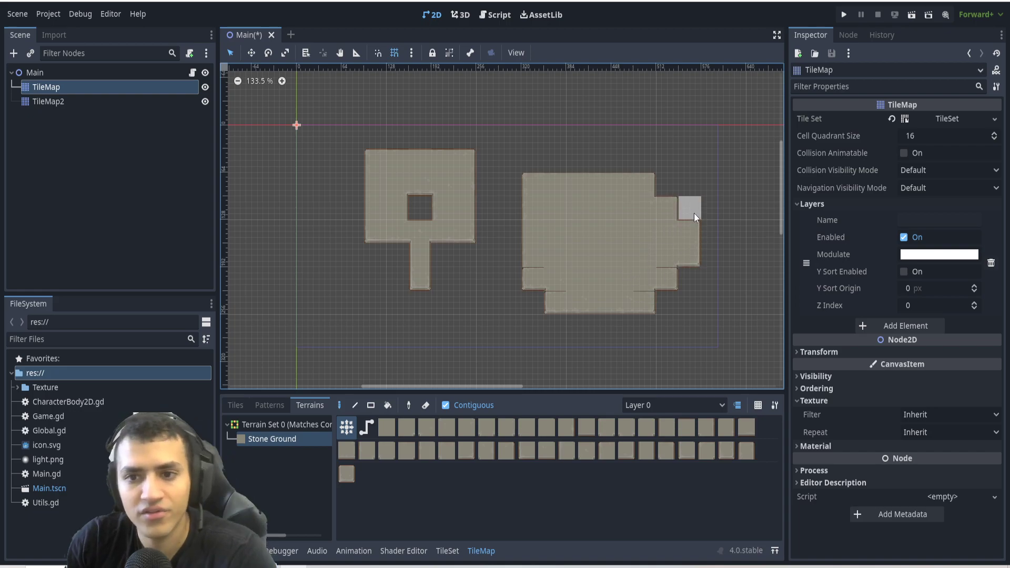
pyautogui.click(664, 215)
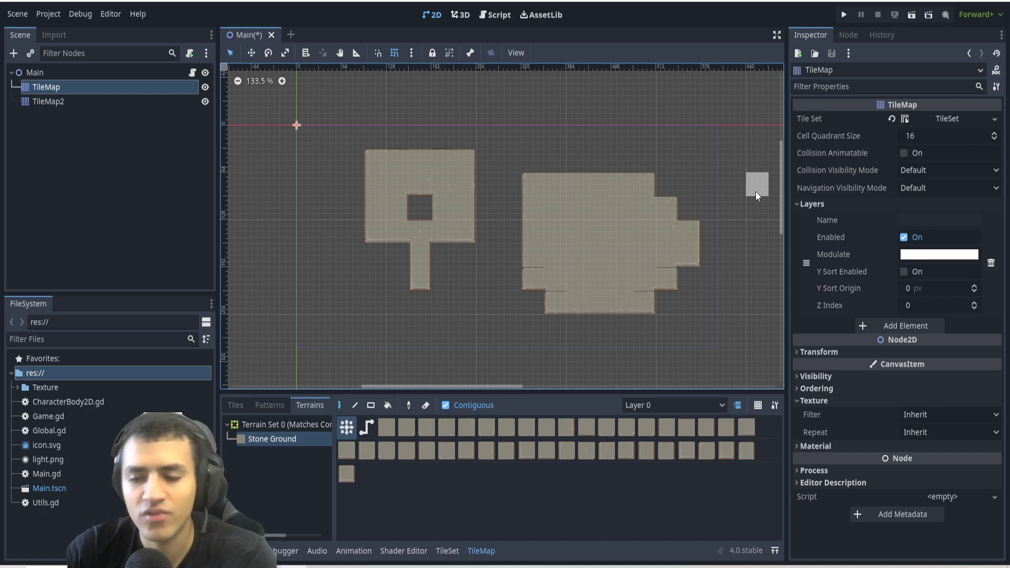
pyautogui.moveTo(716, 180)
pyautogui.mouseDown(button='right')
pyautogui.moveTo(566, 144)
pyautogui.moveTo(637, 242)
pyautogui.moveTo(634, 215)
pyautogui.moveTo(525, 280)
pyautogui.moveTo(574, 200)
pyautogui.moveTo(514, 198)
pyautogui.mouseUp(button='right')
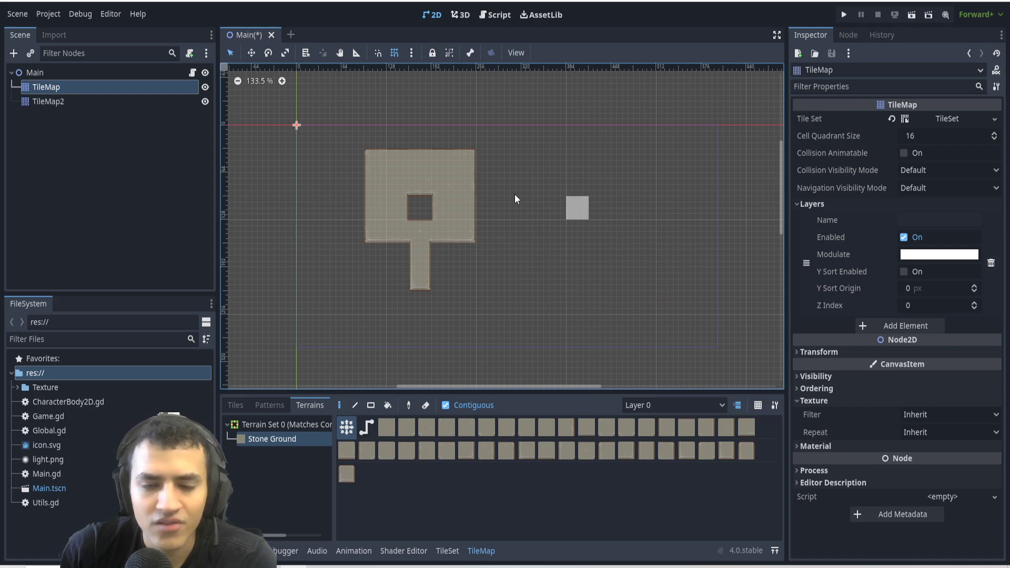
# Hide the TileMap node, select TileMap2 and locate TX Tileset Stone Ground.png in the Texture folder
pyautogui.click(206, 87)
pyautogui.click(65, 103)
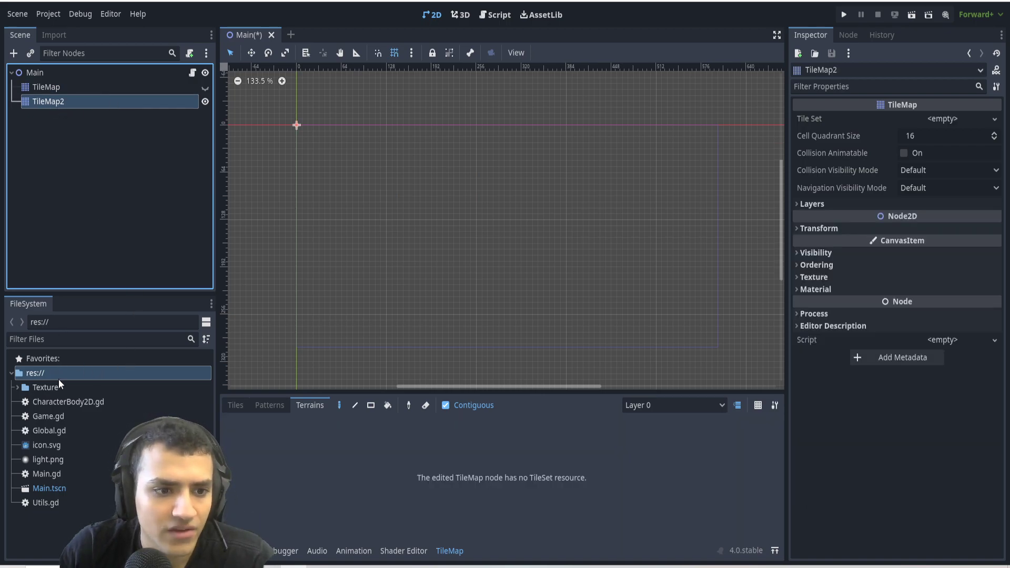
pyautogui.click(18, 387)
pyautogui.moveTo(65, 490); pyautogui.dragTo(339, 49)
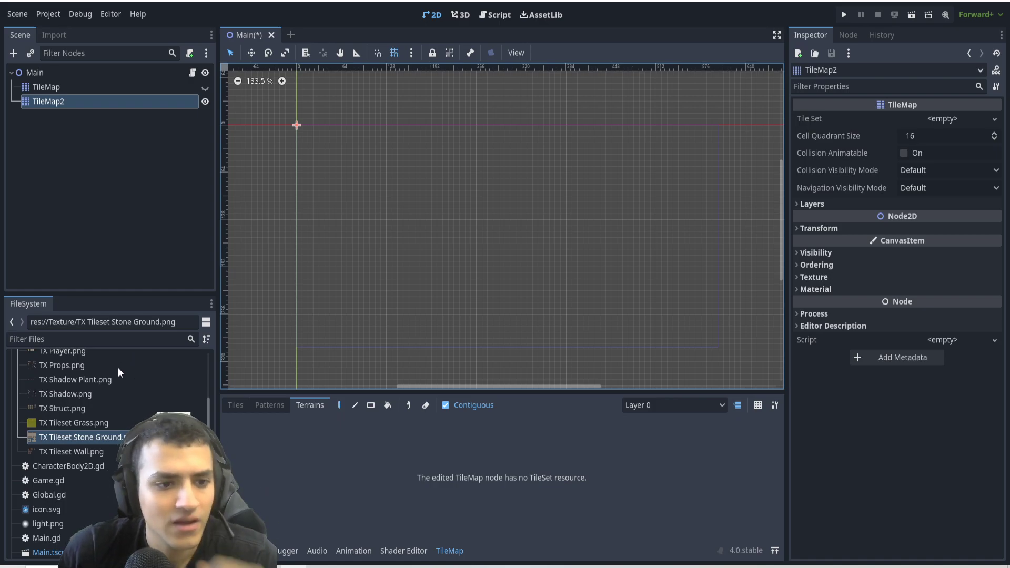
# Assign a new TileSet resource to the TileMap2 node
pyautogui.click(941, 119)
pyautogui.click(967, 140)
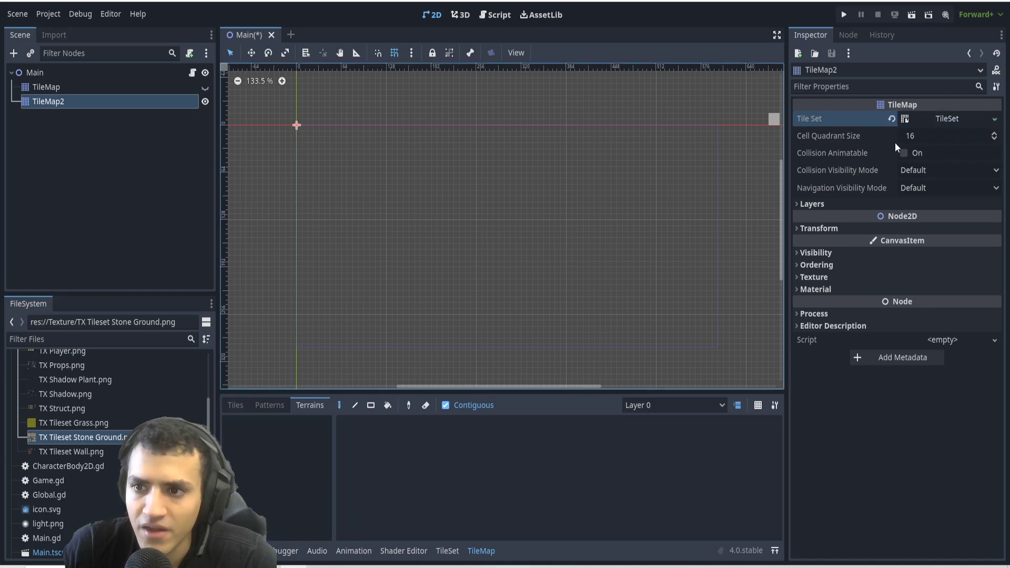
pyautogui.click(79, 86)
pyautogui.click(65, 101)
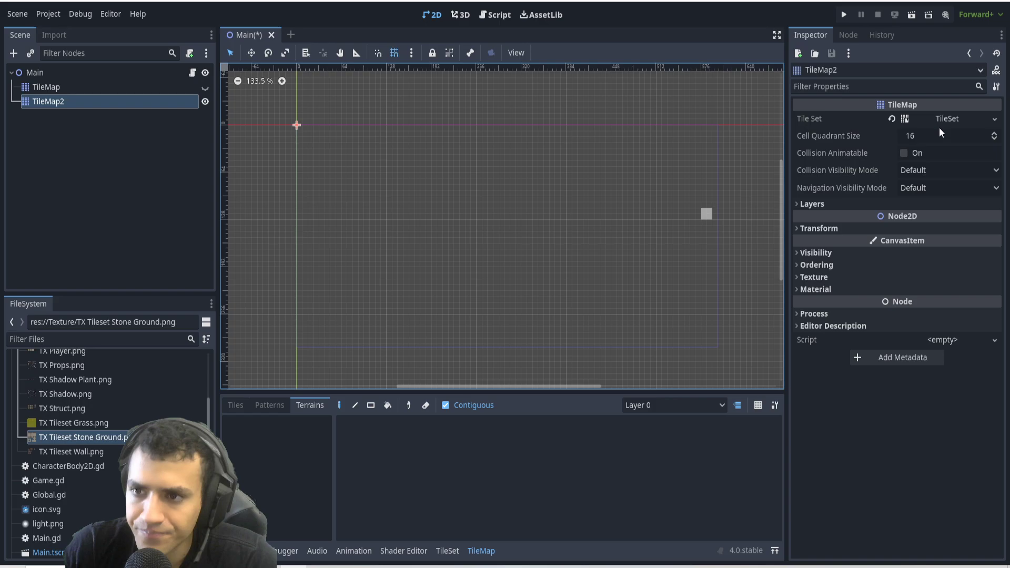
# Set the tile size of TileMap2's tile set to 32 by 32 px and compare it with TileMap's tile set
pyautogui.click(956, 119)
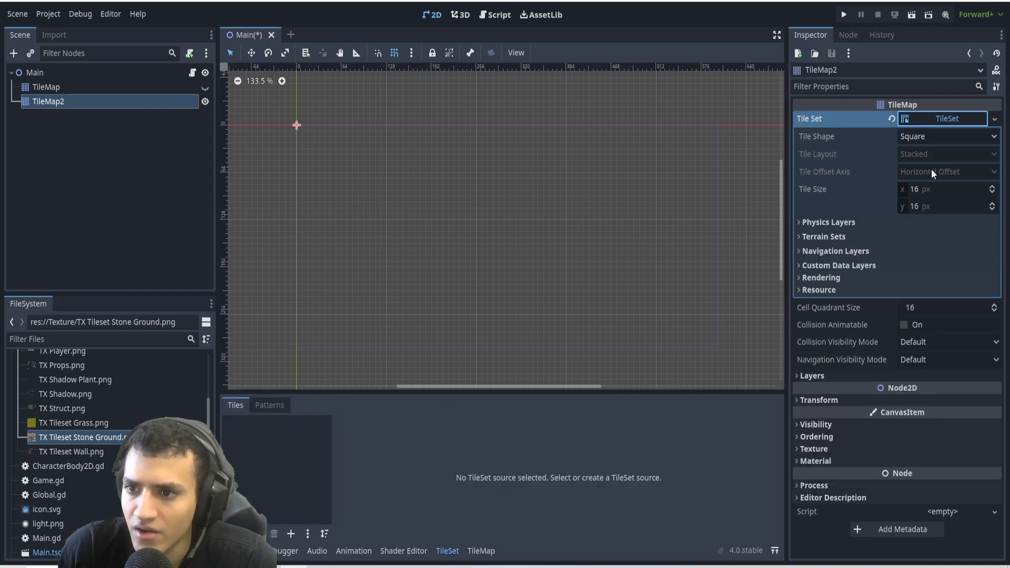
pyautogui.click(925, 192)
pyautogui.write('32')
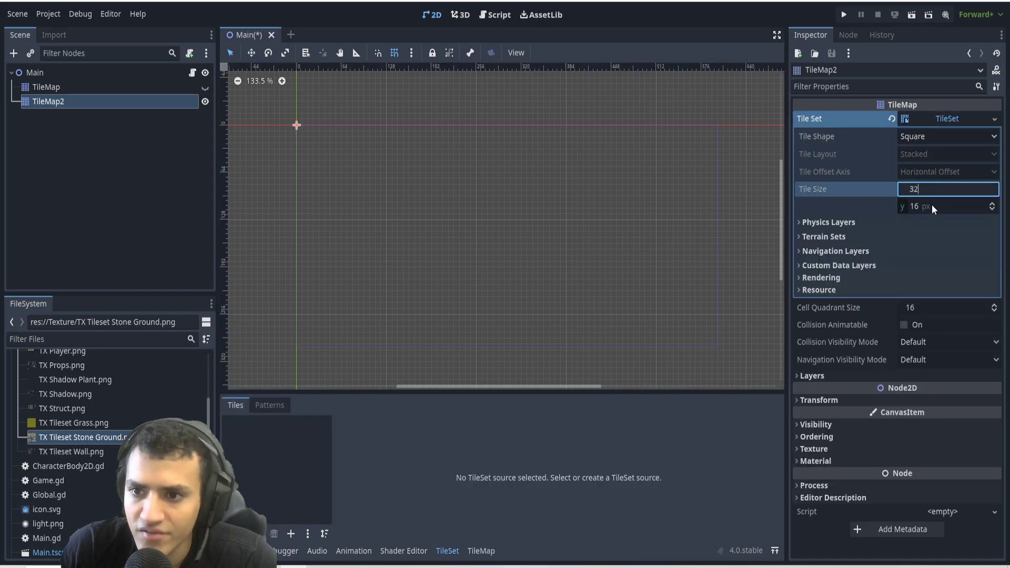
pyautogui.click(932, 205)
pyautogui.write('32')
pyautogui.click(95, 89)
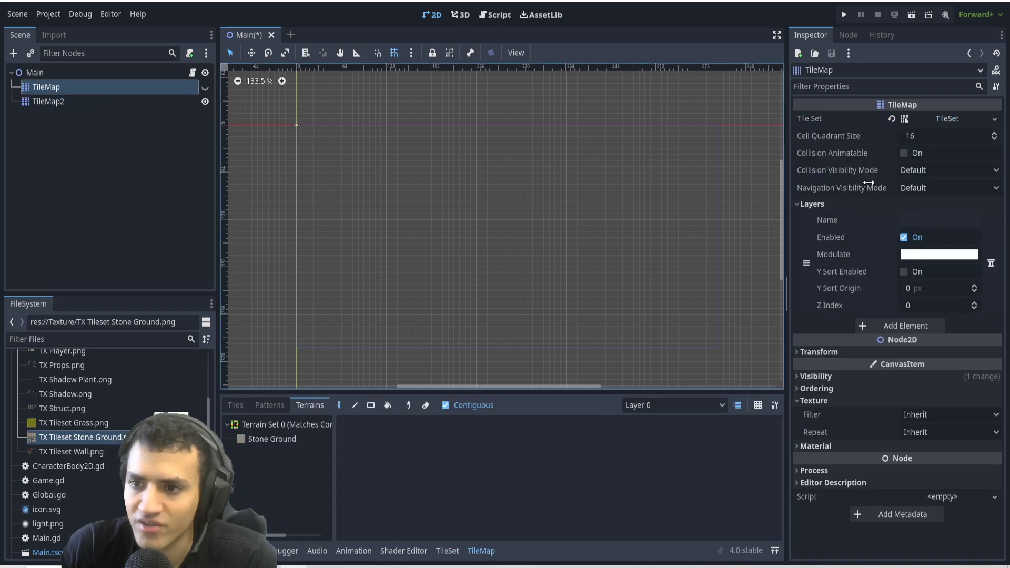
pyautogui.click(941, 122)
pyautogui.click(184, 102)
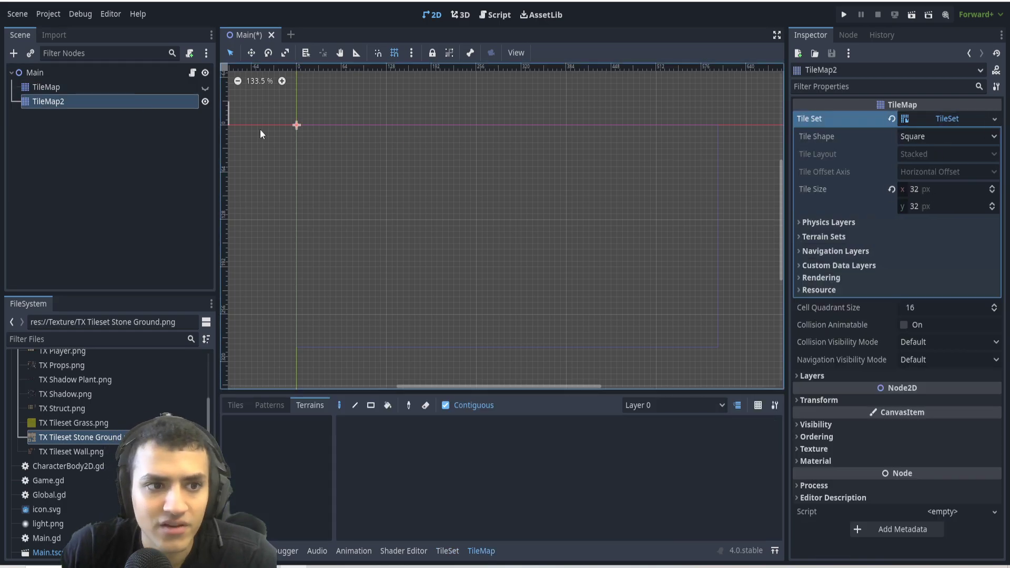
# Place TX Tileset Stone Ground.png in the scene as a sprite, inspect its tiles up close and delete the sprite
pyautogui.moveTo(84, 437); pyautogui.dragTo(422, 214)
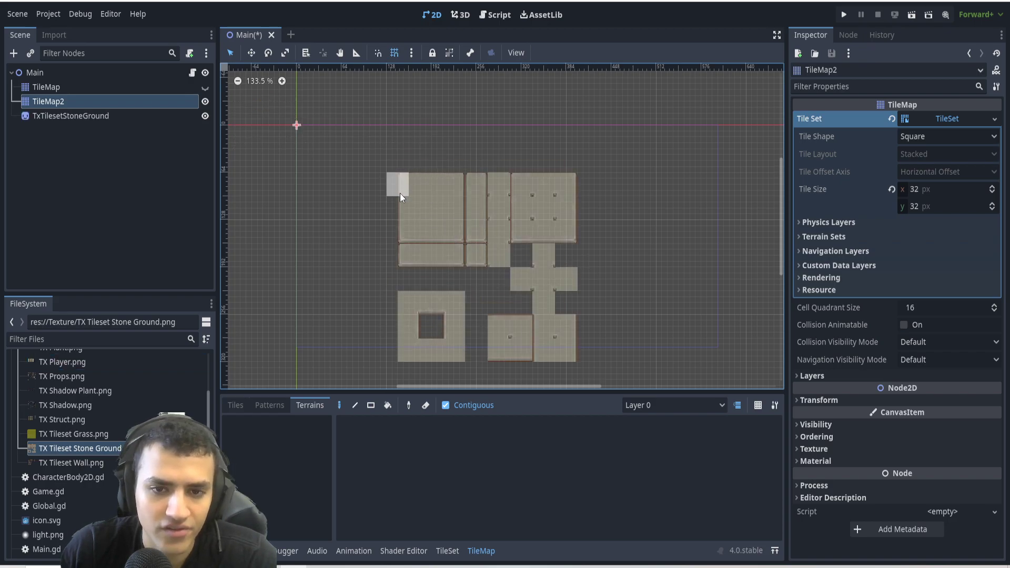
pyautogui.scroll(4, 513, 239)
pyautogui.scroll(1, 484, 195)
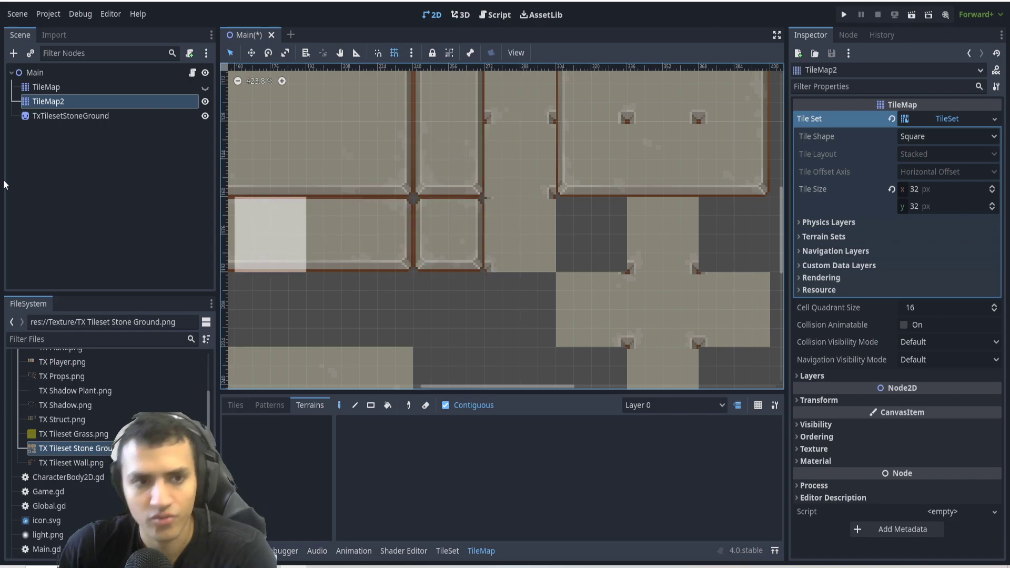
pyautogui.click(86, 116)
pyautogui.press('Delete')
pyautogui.press('Return')
# Save the scene with TileMap2 selected and choose Square as its tile set's tile shape
pyautogui.click(71, 102)
pyautogui.scroll(-3, 752, 310)
pyautogui.hotkey('ctrl', 's')
pyautogui.scroll(-3, 658, 149)
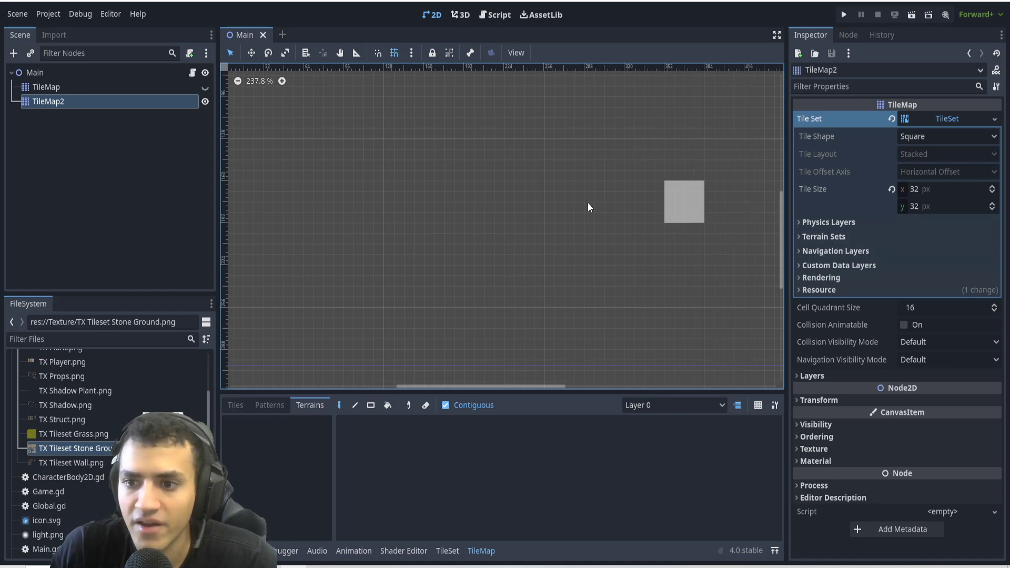
pyautogui.scroll(-1, 587, 199)
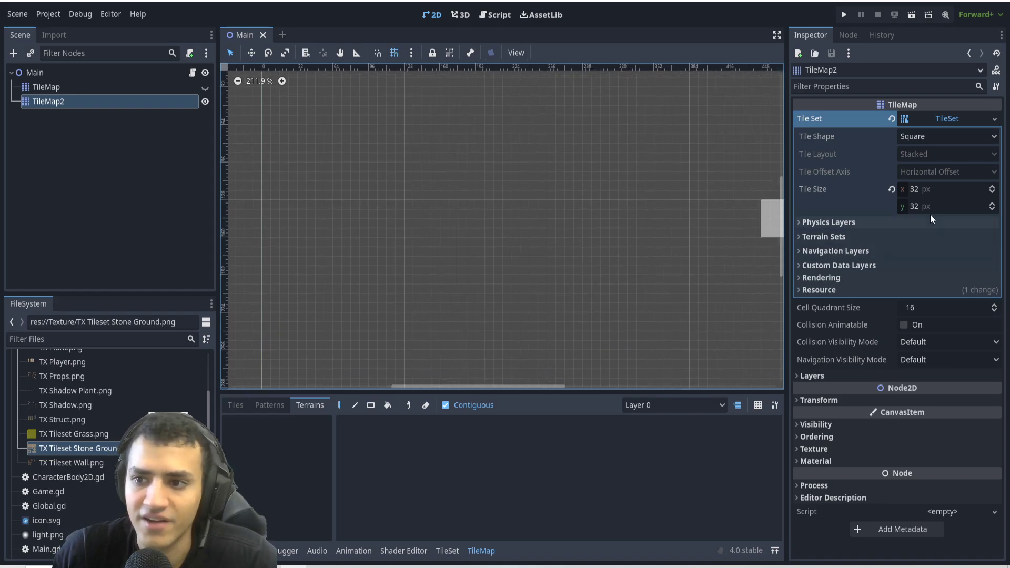
pyautogui.click(918, 136)
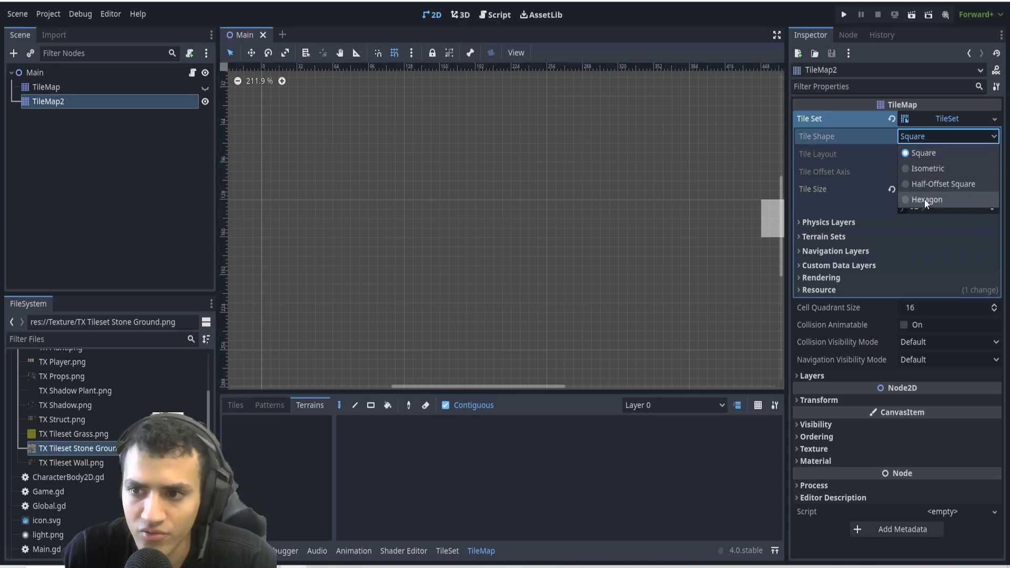
pyautogui.click(919, 153)
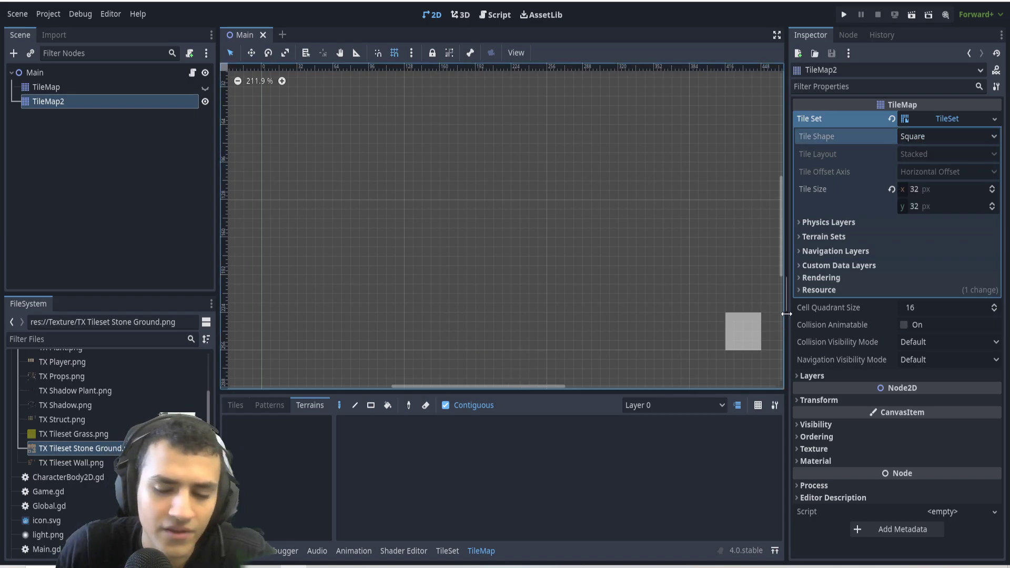
# Add a terrain set to TileMap2's tile set and enlarge the tile map editing area and its terrain list
pyautogui.click(842, 237)
pyautogui.click(893, 254)
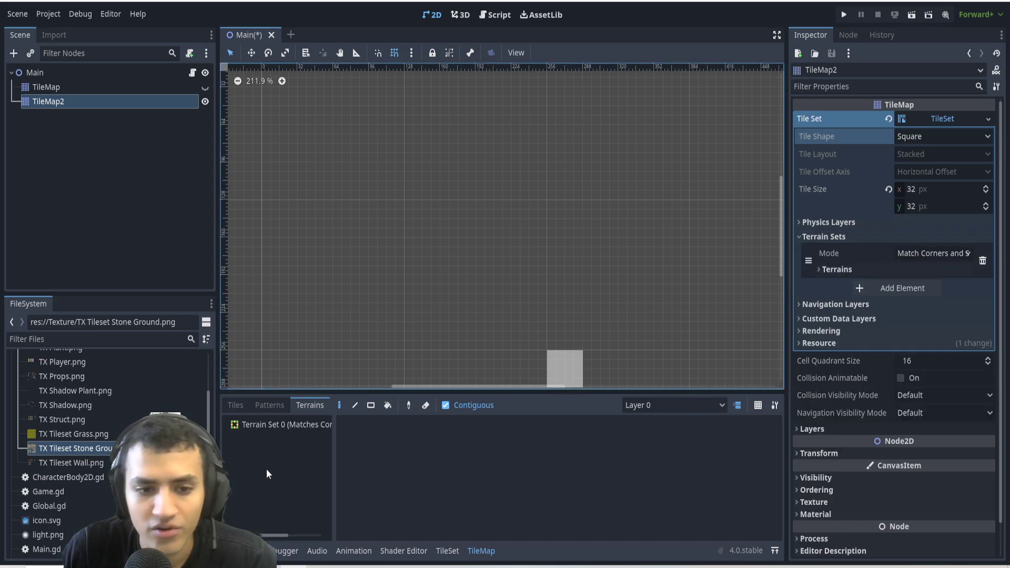
pyautogui.keyDown('shift'); pyautogui.hscroll(-5, 348, 330); pyautogui.keyUp('shift')
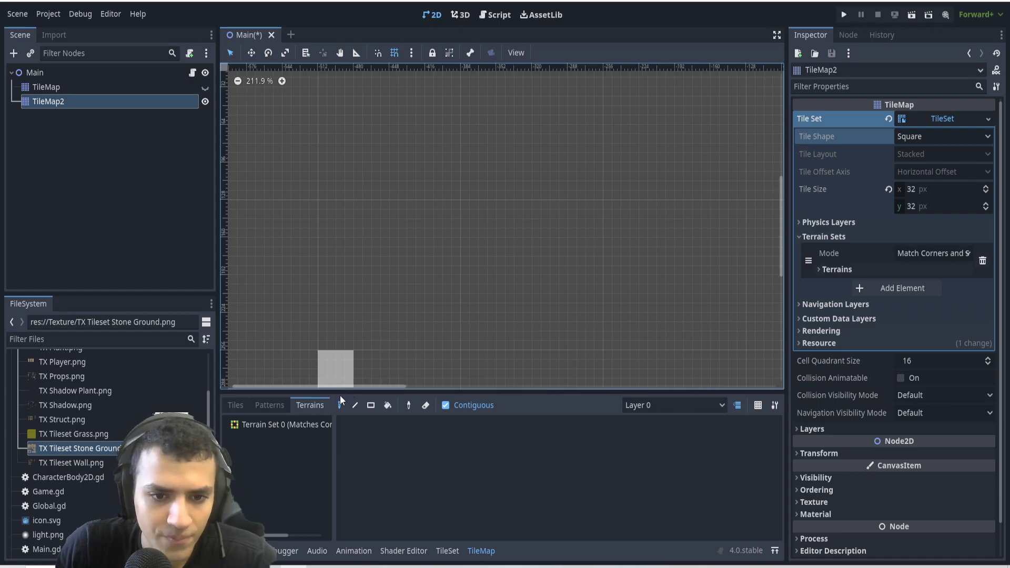
pyautogui.moveTo(343, 392); pyautogui.dragTo(343, 332)
pyautogui.moveTo(333, 374); pyautogui.dragTo(395, 371)
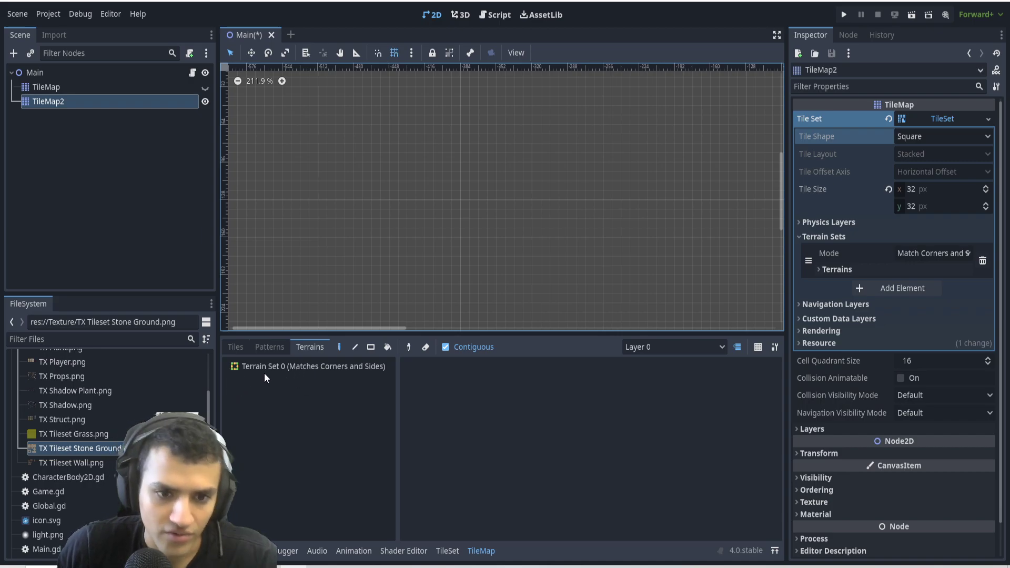
# Add a terrain to the new terrain set and name it Stone
pyautogui.click(840, 270)
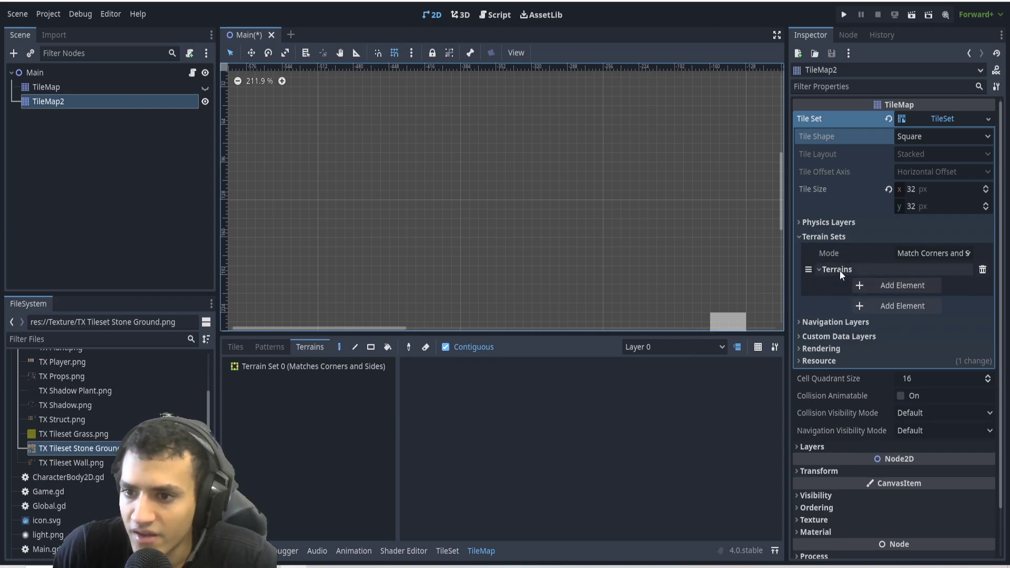
pyautogui.click(914, 285)
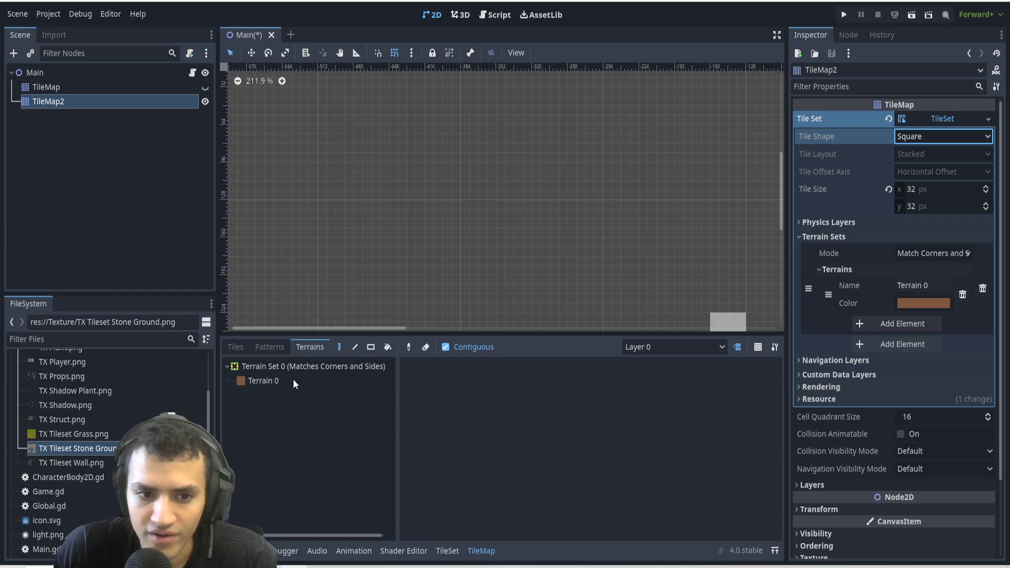
pyautogui.click(941, 290)
pyautogui.write('Stron')
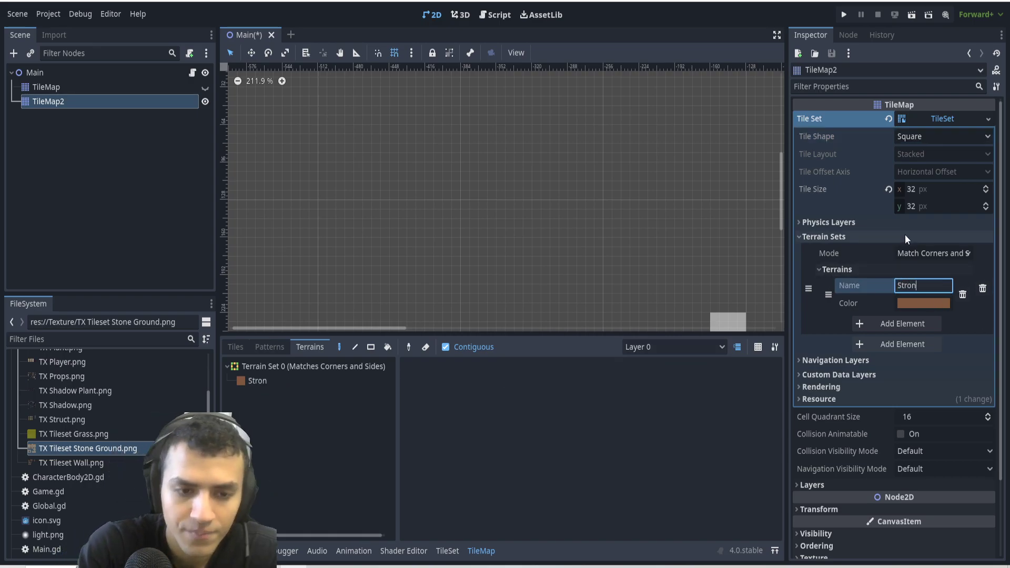
pyautogui.press('BackSpace')
pyautogui.press('BackSpace')
pyautogui.press('BackSpace')
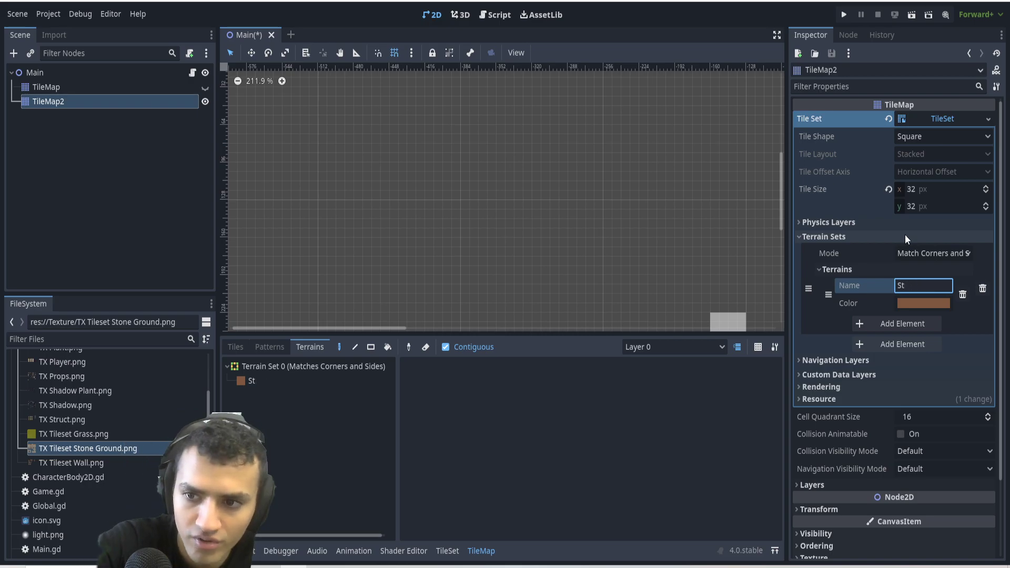
pyautogui.write('one')
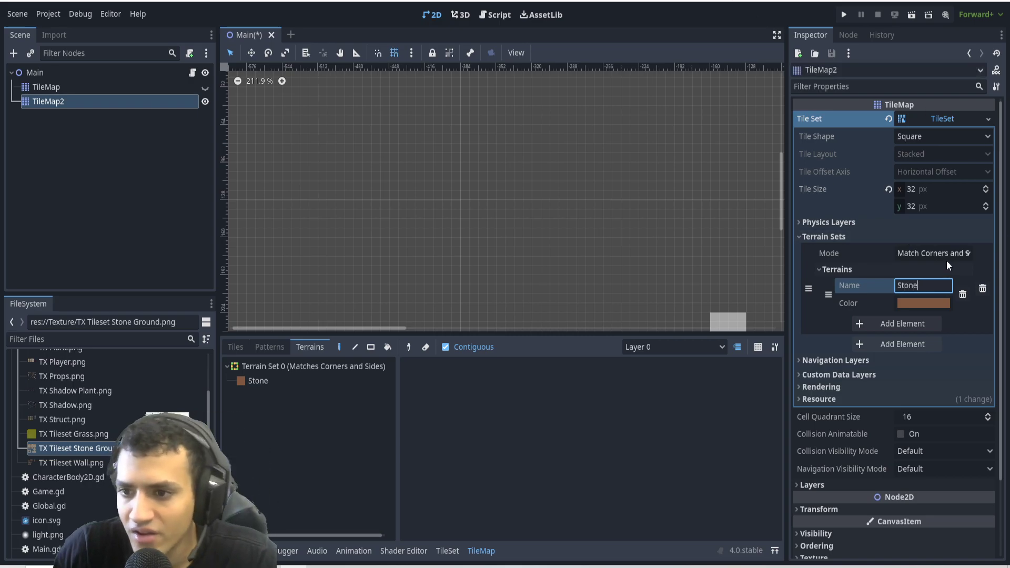
# Set the Stone terrain's color to hex 738b4c and save the scene
pyautogui.click(916, 304)
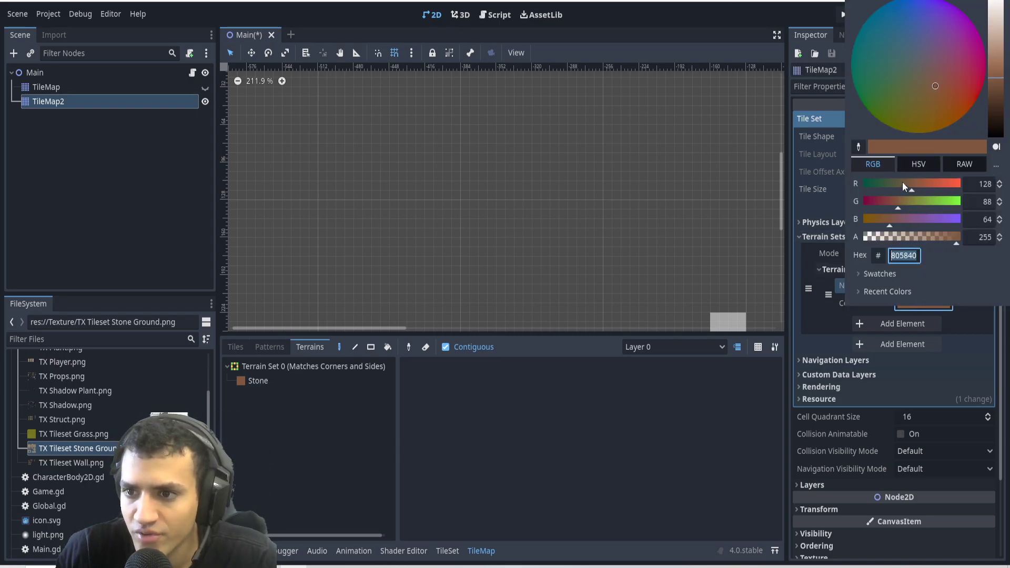
pyautogui.click(996, 56)
pyautogui.moveTo(926, 185)
pyautogui.mouseDown()
pyautogui.moveTo(943, 185)
pyautogui.moveTo(911, 184)
pyautogui.mouseUp()
pyautogui.click(881, 201)
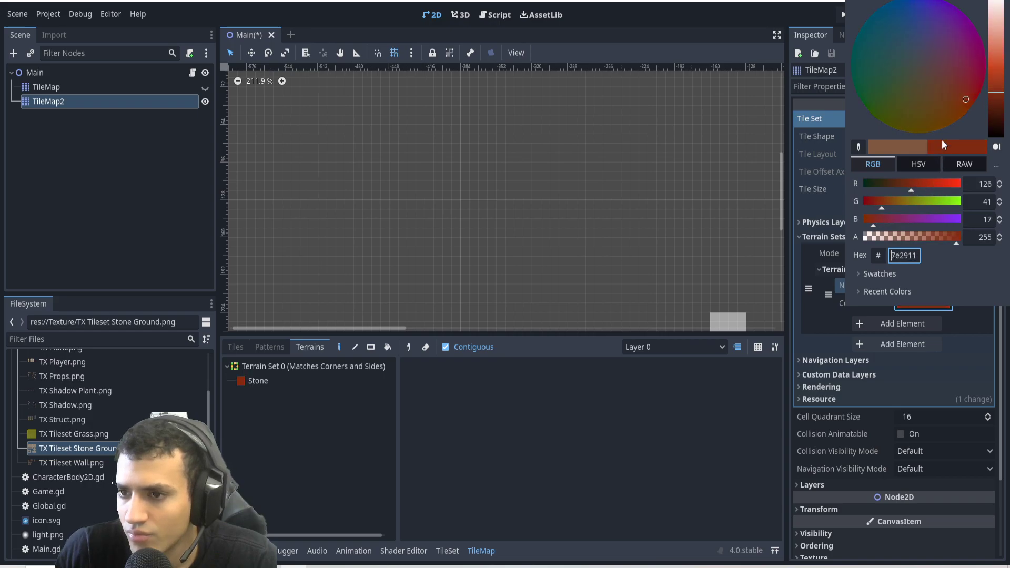
pyautogui.write('738b4c')
pyautogui.press('Return')
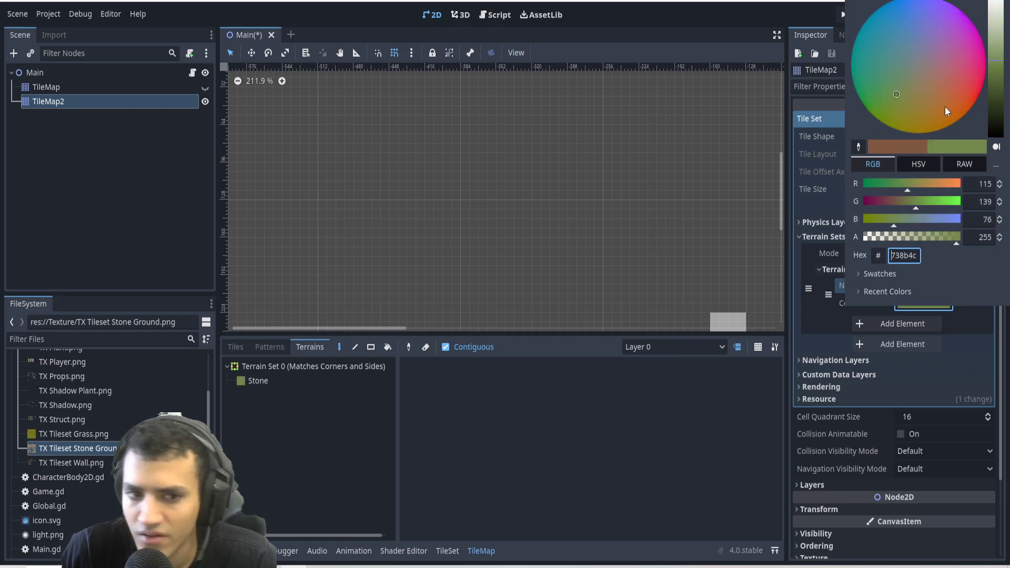
pyautogui.click(338, 464)
pyautogui.hotkey('ctrl', 's')
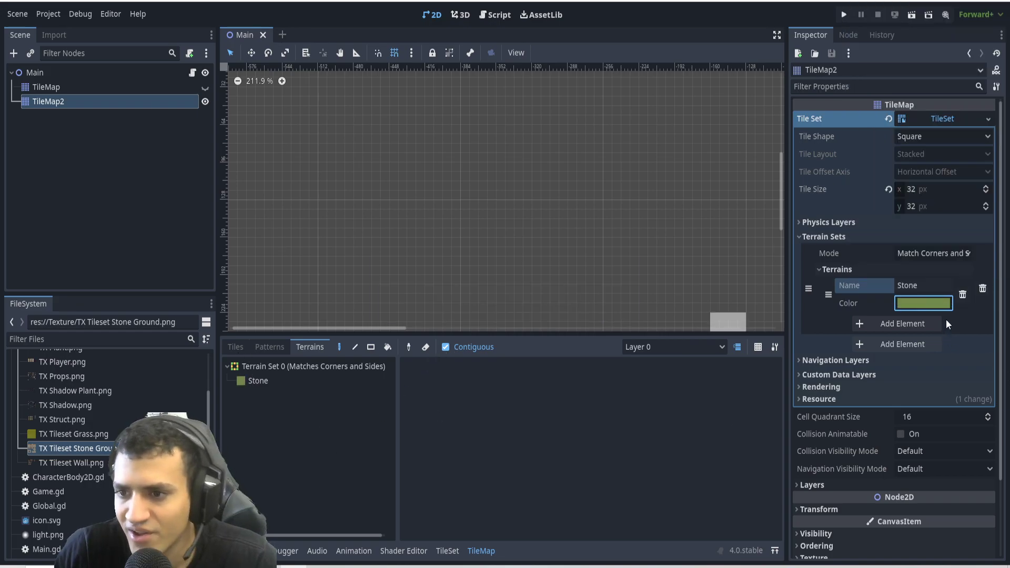
# Add TX Tileset Stone Ground.png as an atlas to TileMap2's tile set with automatically created tiles, and enlarge the tile set editing area
pyautogui.click(265, 379)
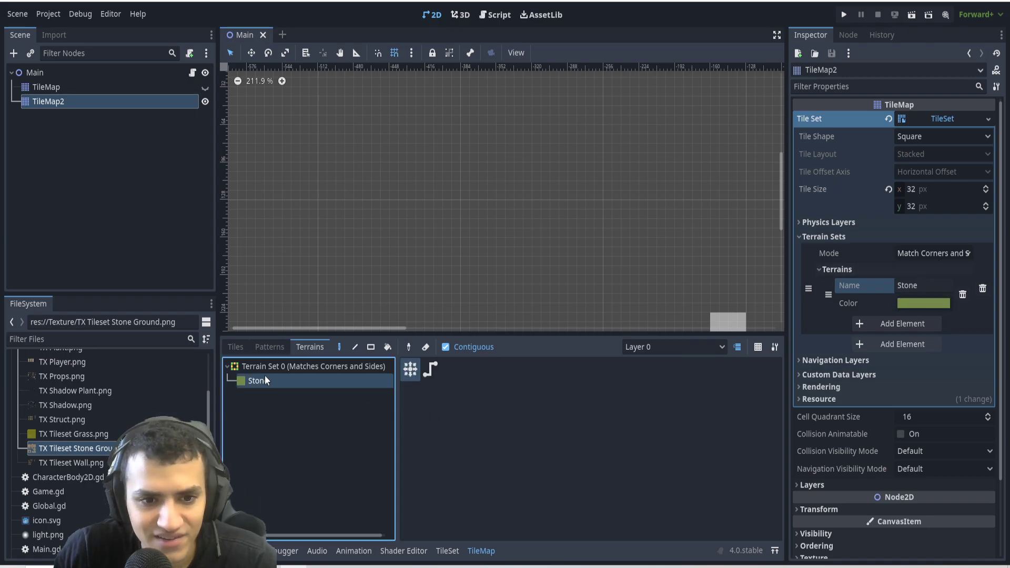
pyautogui.click(238, 346)
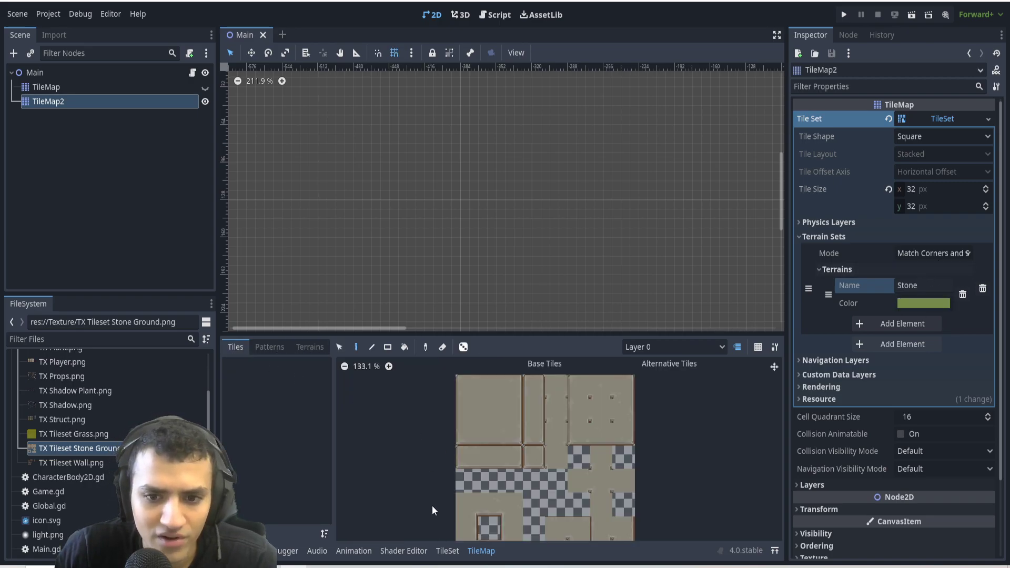
pyautogui.click(447, 551)
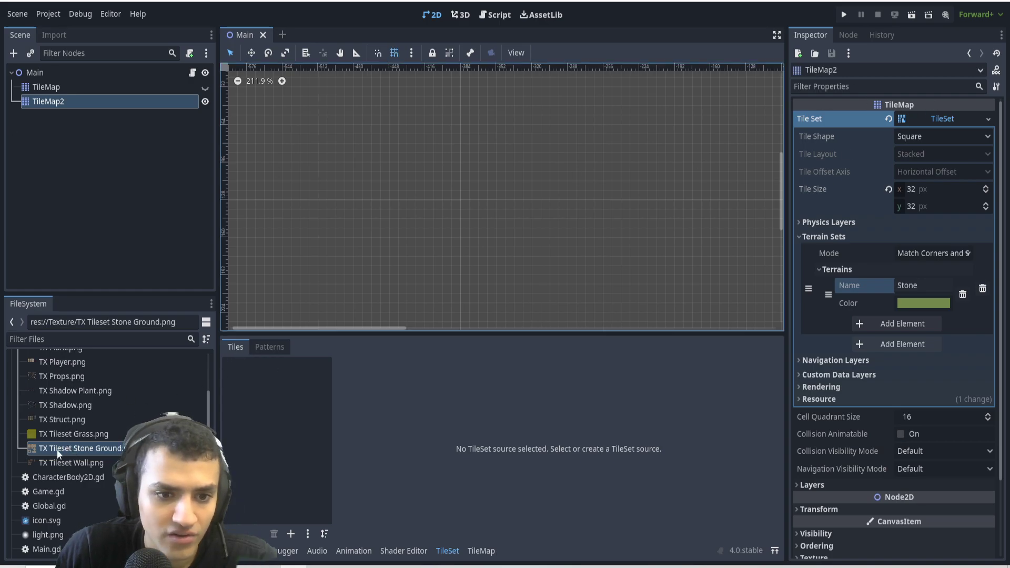
pyautogui.moveTo(52, 449); pyautogui.dragTo(259, 398)
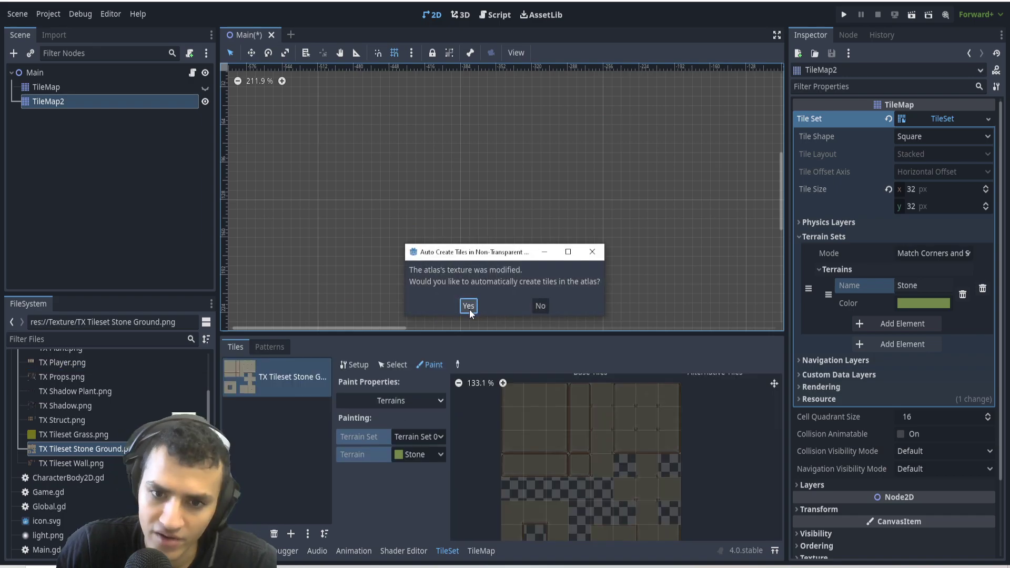
pyautogui.click(469, 307)
pyautogui.moveTo(488, 334); pyautogui.dragTo(489, 280)
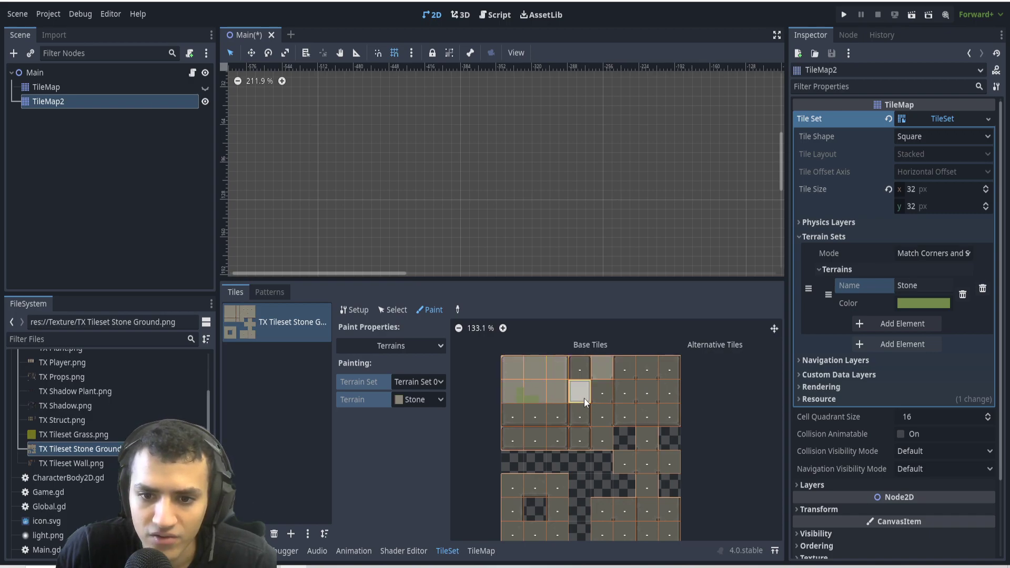
# Show the atlas setup properties and try Y Sort Origin as the property to paint
pyautogui.click(354, 310)
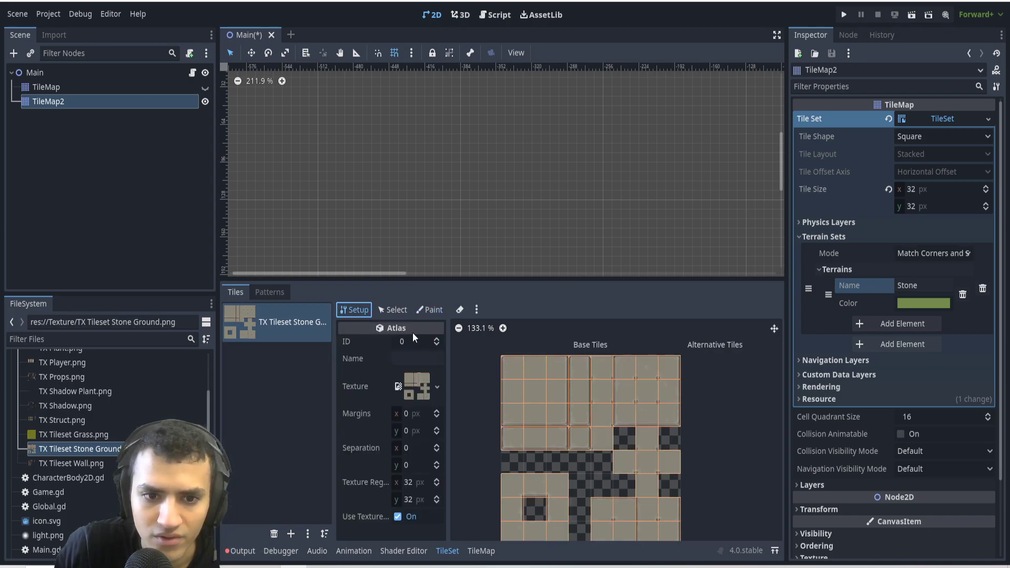
pyautogui.scroll(-3, 505, 400)
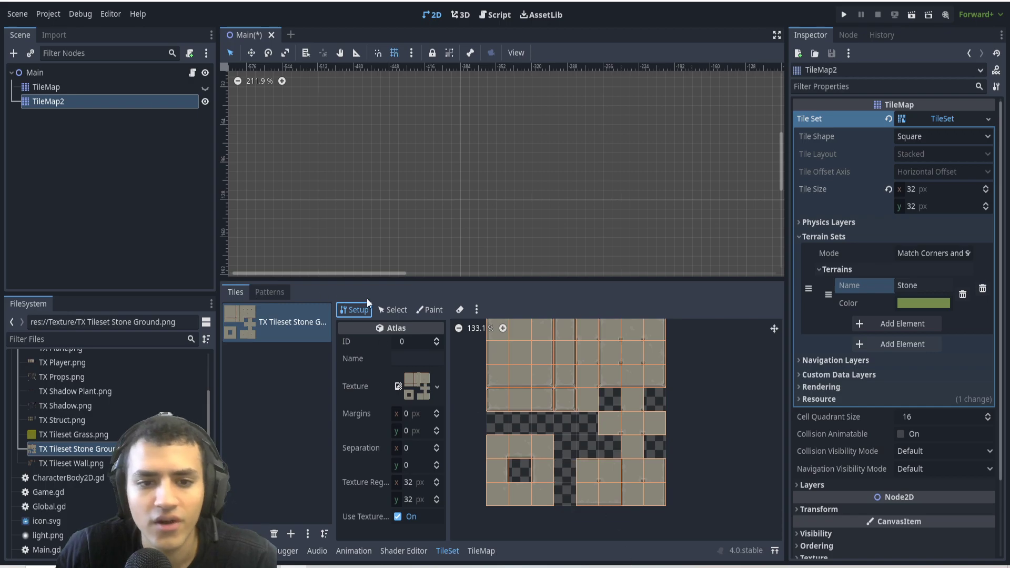
pyautogui.click(429, 310)
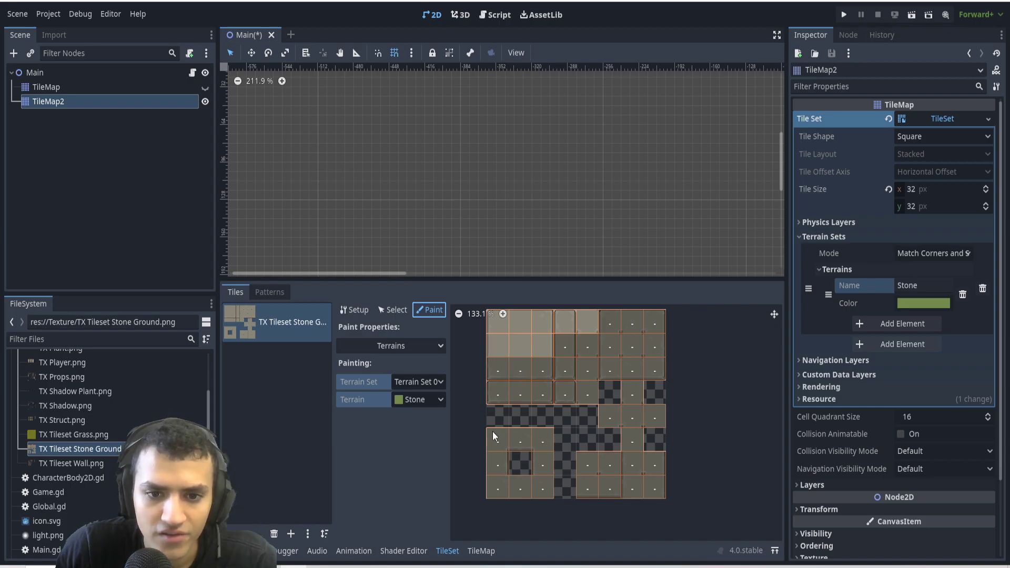
pyautogui.click(410, 351)
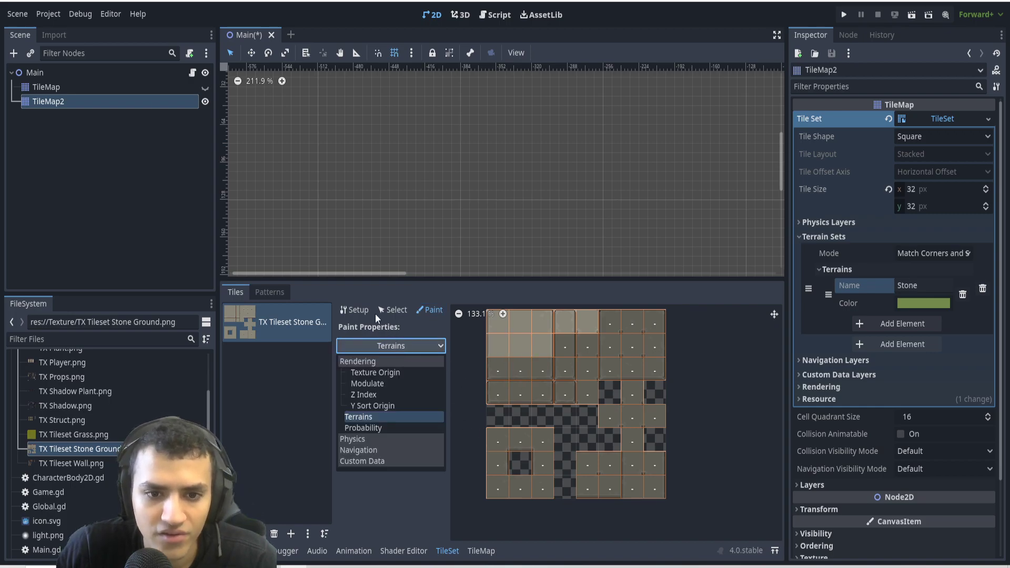
pyautogui.click(368, 408)
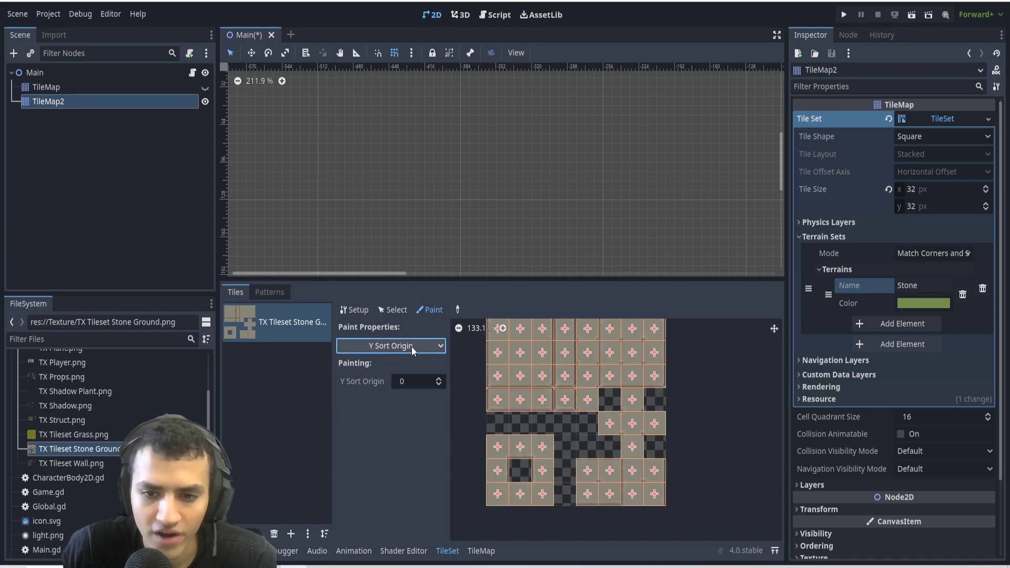
# Set the paint property to Terrains with Terrain Set 0 and the Stone terrain
pyautogui.click(389, 345)
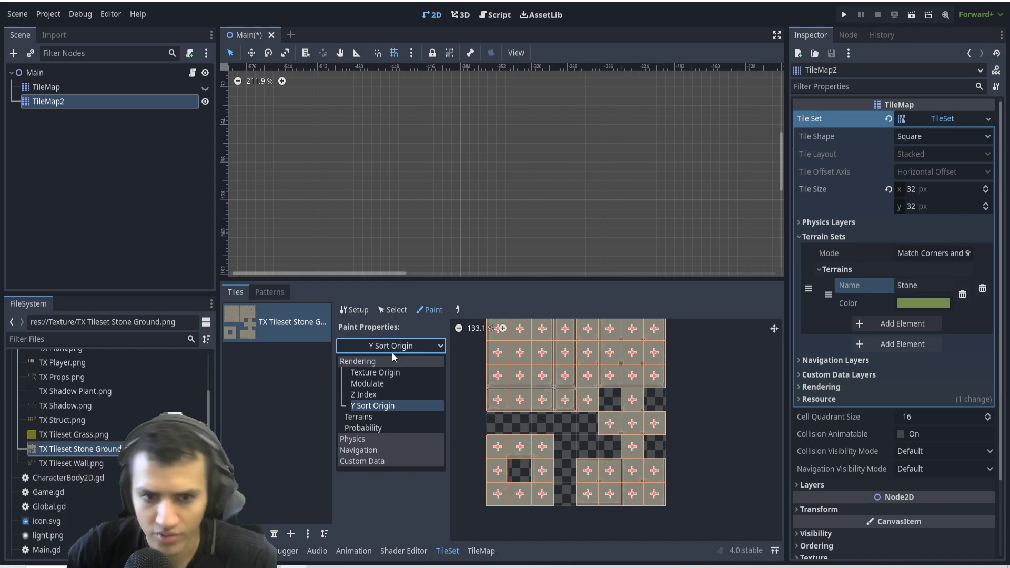
pyautogui.click(368, 417)
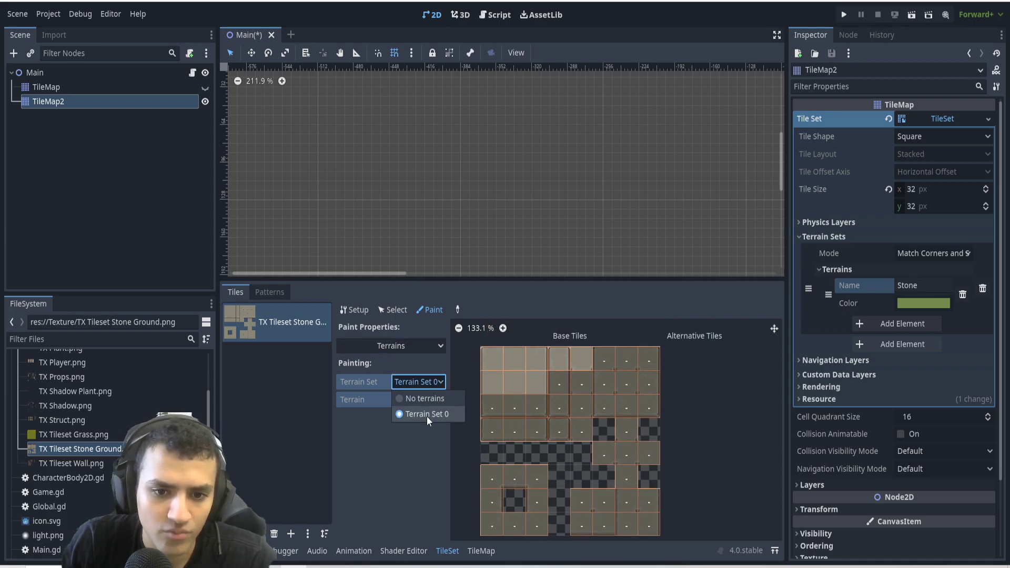
pyautogui.click(427, 413)
pyautogui.click(415, 395)
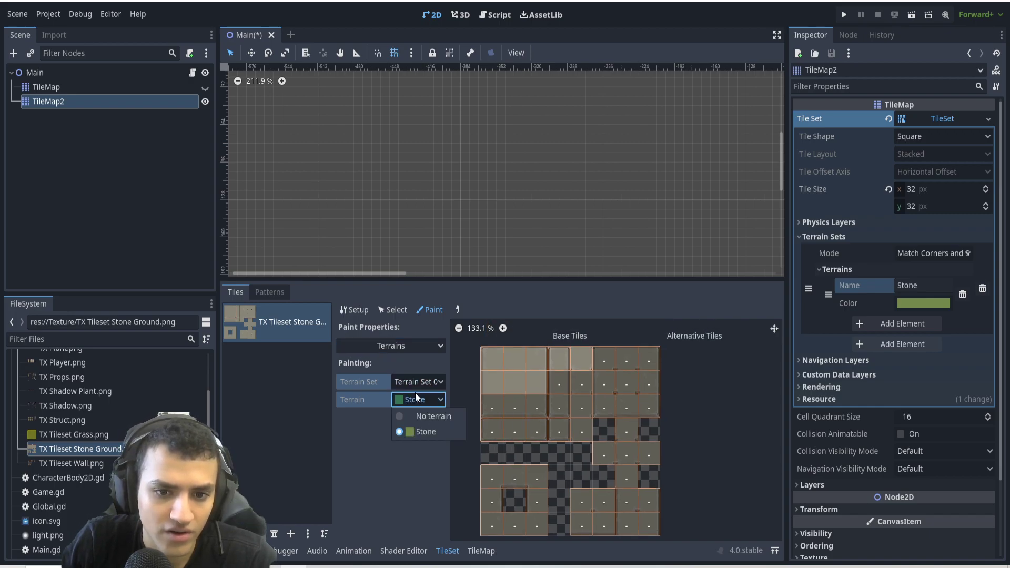
pyautogui.click(418, 430)
# Assign Terrain Set 0 to all remaining tiles of the Stone Ground atlas
pyautogui.scroll(5, 516, 360)
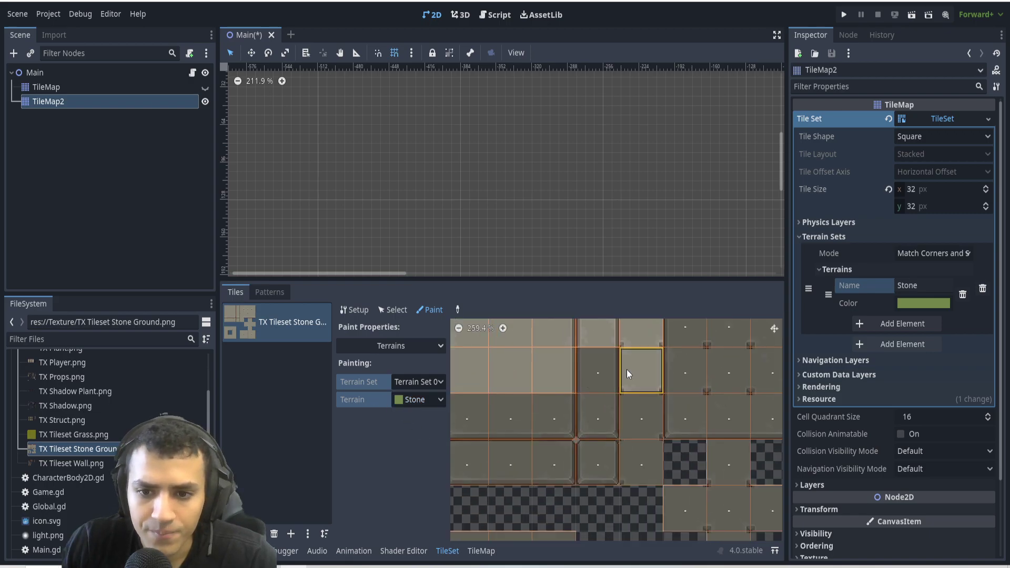
pyautogui.moveTo(491, 420); pyautogui.dragTo(471, 462)
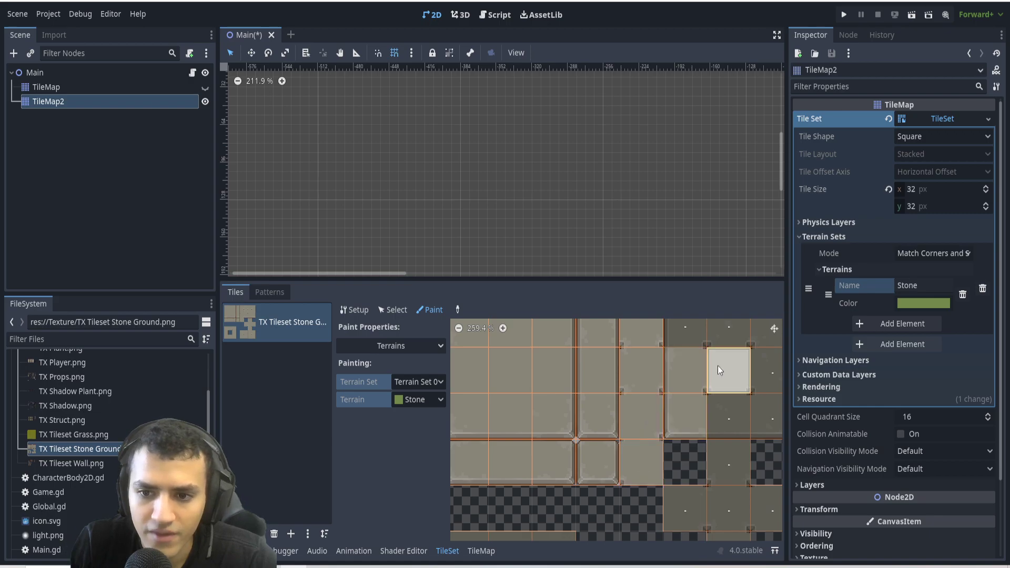
pyautogui.moveTo(717, 365); pyautogui.dragTo(628, 372)
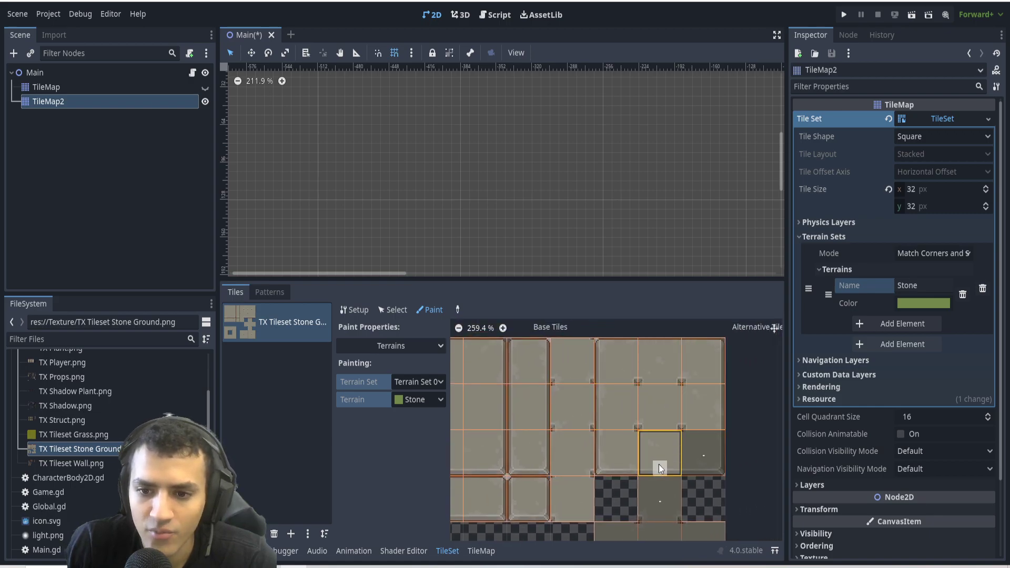
pyautogui.scroll(-2, 661, 503)
pyautogui.moveTo(662, 502); pyautogui.dragTo(703, 351, button='middle')
pyautogui.moveTo(702, 351)
pyautogui.mouseDown()
pyautogui.moveTo(691, 412)
pyautogui.moveTo(696, 399)
pyautogui.moveTo(661, 399)
pyautogui.moveTo(680, 426)
pyautogui.moveTo(713, 400)
pyautogui.moveTo(693, 451)
pyautogui.mouseUp()
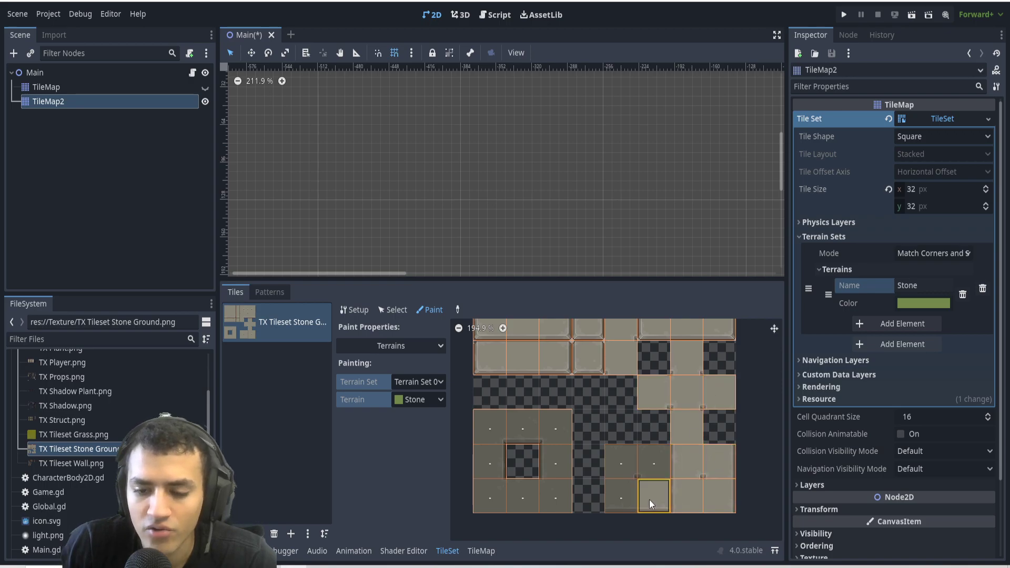
pyautogui.moveTo(629, 475)
pyautogui.mouseDown()
pyautogui.moveTo(582, 504)
pyautogui.moveTo(538, 490)
pyautogui.moveTo(553, 457)
pyautogui.moveTo(556, 489)
pyautogui.moveTo(554, 436)
pyautogui.moveTo(533, 430)
pyautogui.moveTo(501, 434)
pyautogui.moveTo(484, 461)
pyautogui.mouseUp()
# Examine the tile set's Rendering, Custom Data Layers, Navigation Layers and Physics Layers sections, leaving them collapsed
pyautogui.scroll(4, 542, 399)
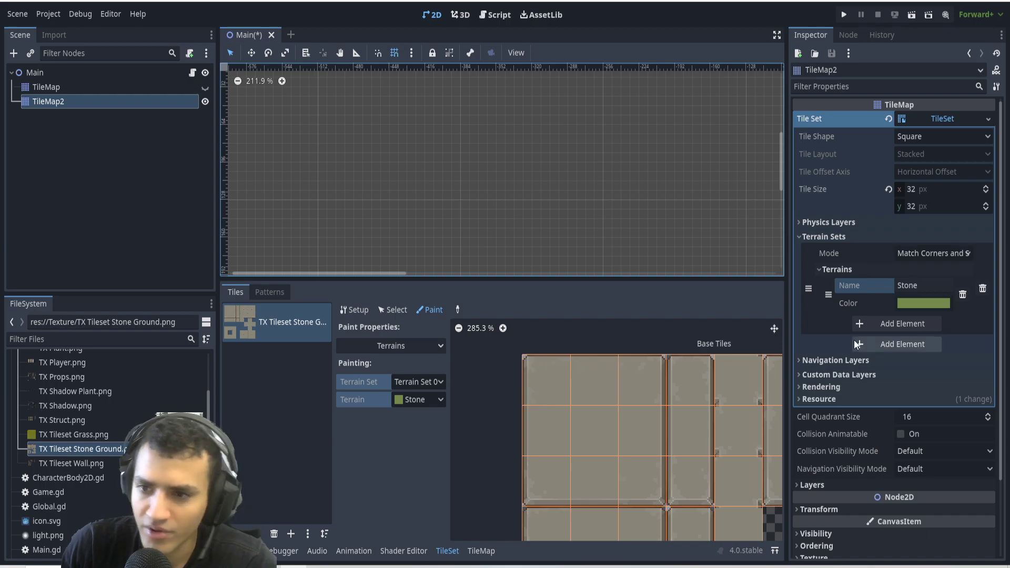
pyautogui.scroll(-2, 918, 389)
pyautogui.scroll(2, 914, 414)
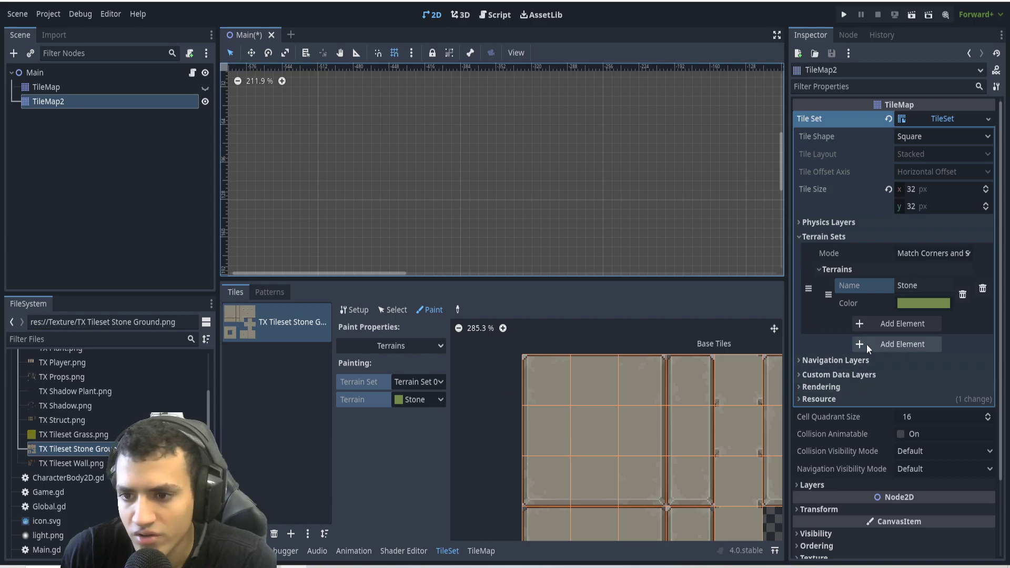
pyautogui.click(837, 387)
pyautogui.click(851, 375)
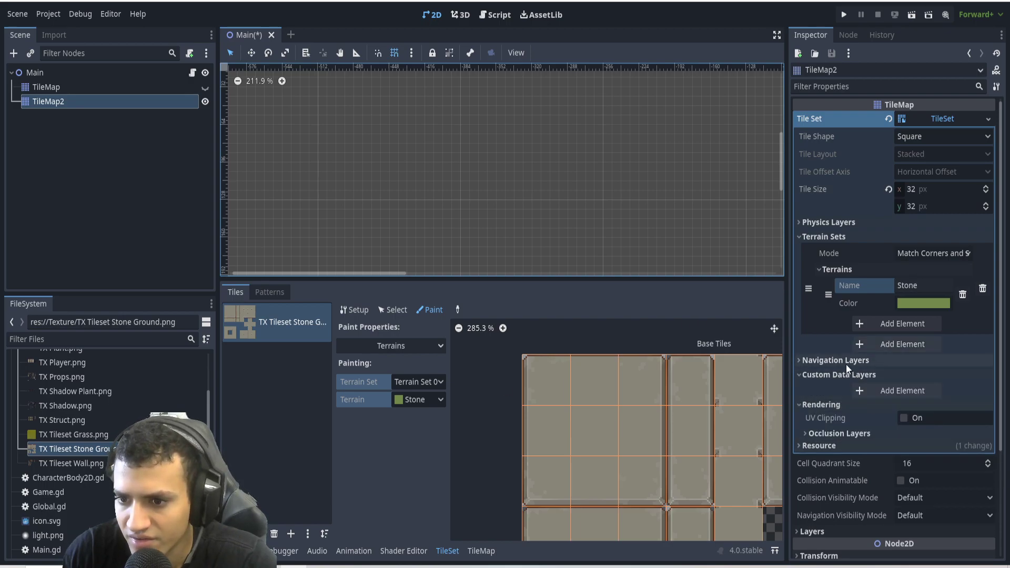
pyautogui.click(844, 362)
pyautogui.click(831, 359)
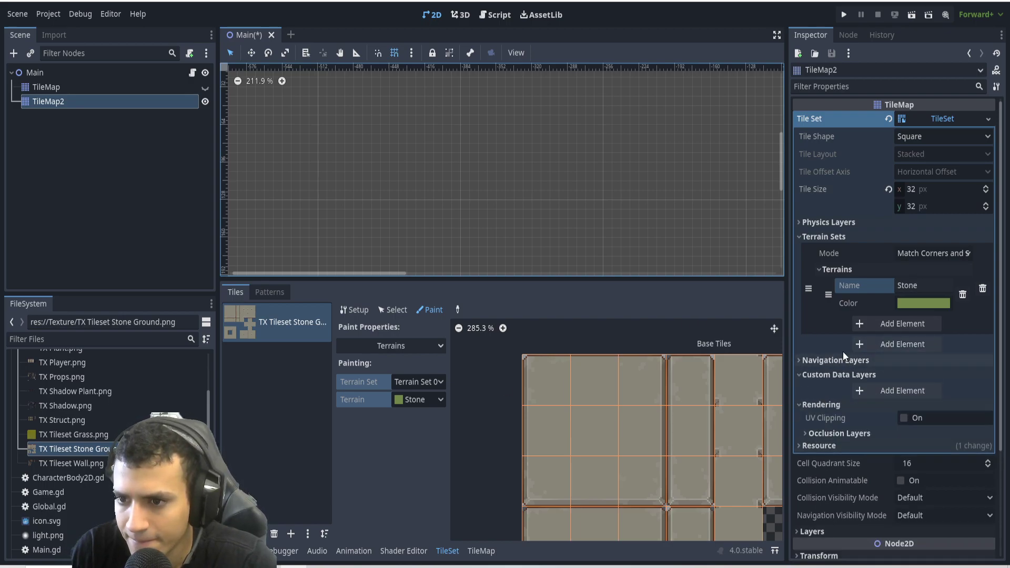
pyautogui.click(811, 372)
pyautogui.click(825, 389)
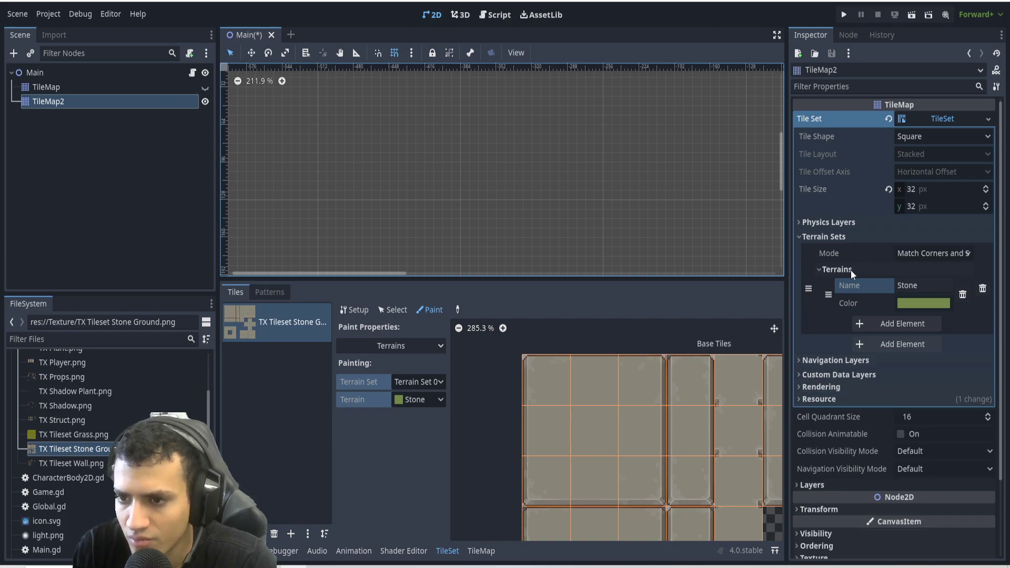
pyautogui.click(829, 222)
pyautogui.click(831, 221)
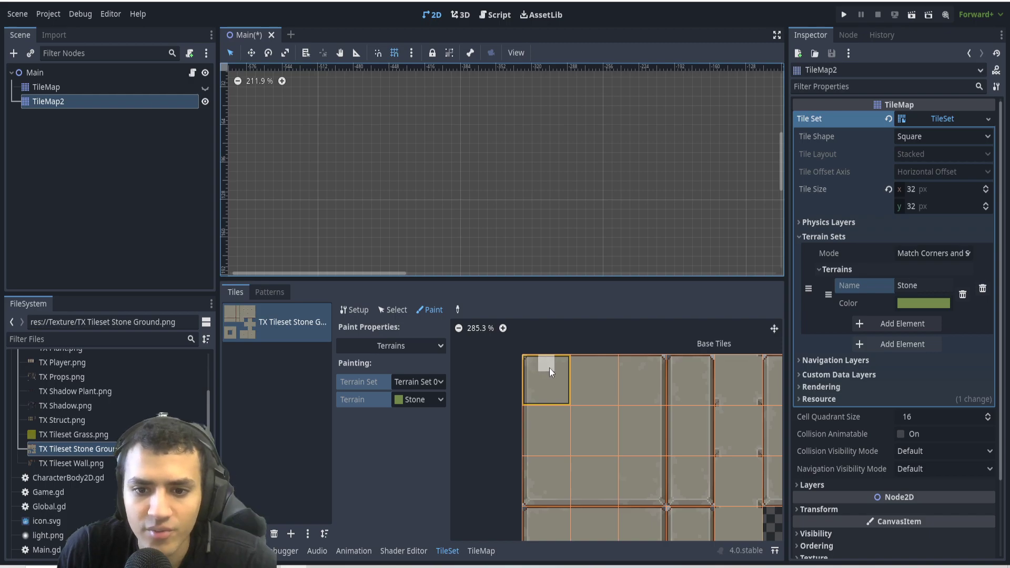
# Paint the Stone terrain bits across the atlas's upper-left 3×3 stone block, leaving the bits along its outer border empty
pyautogui.scroll(-2, 578, 398)
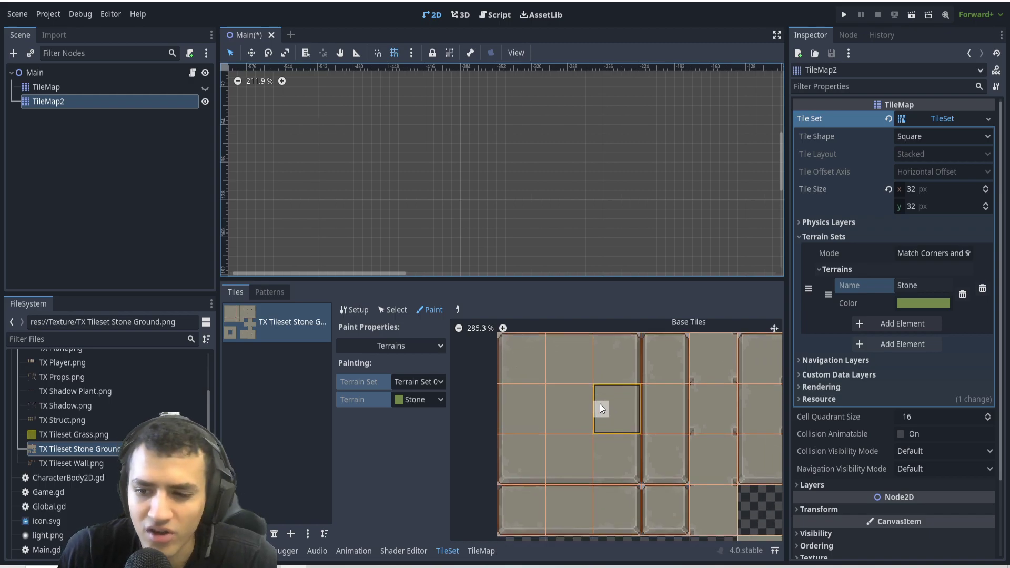
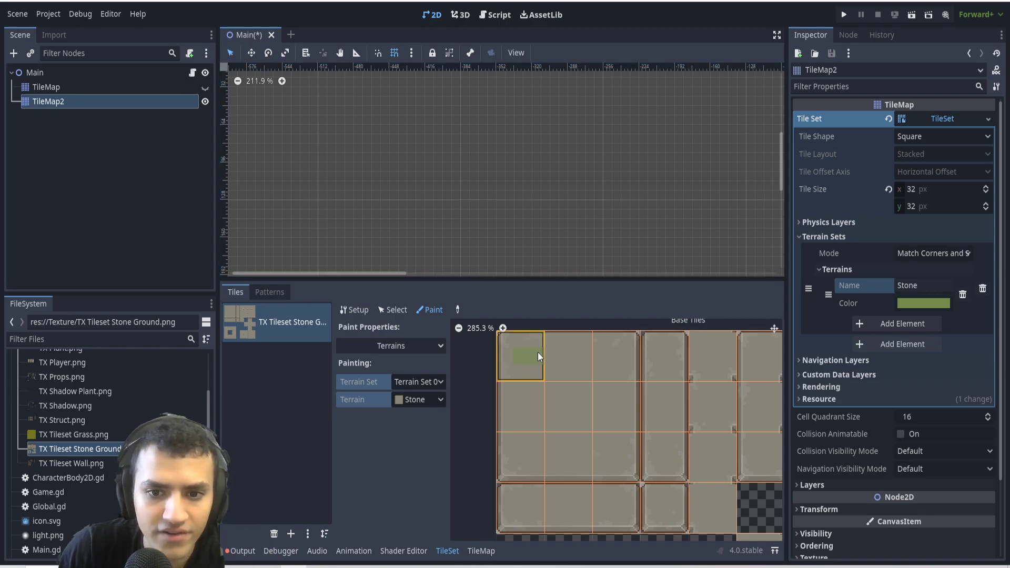
pyautogui.click(526, 376)
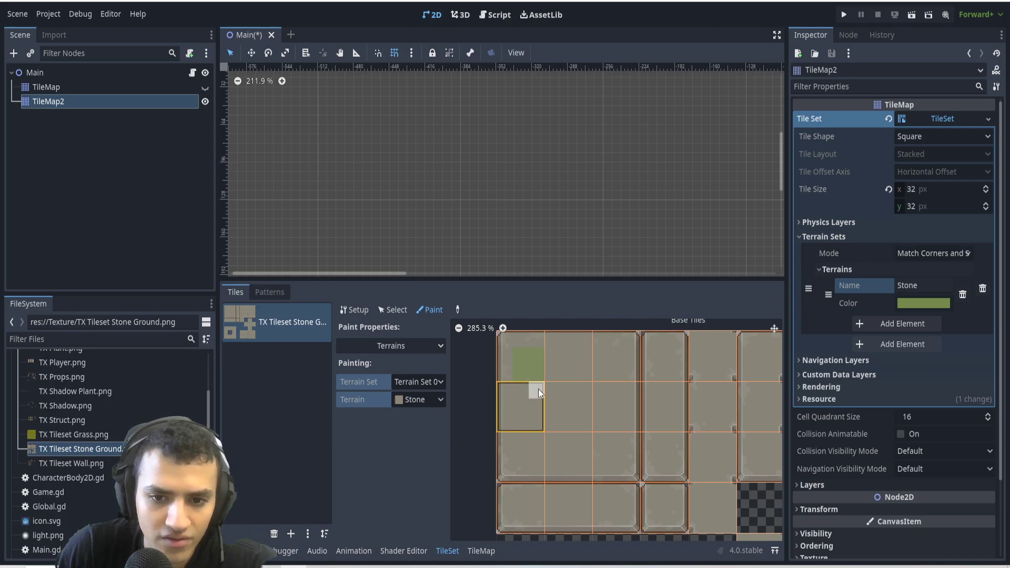
pyautogui.click(536, 356)
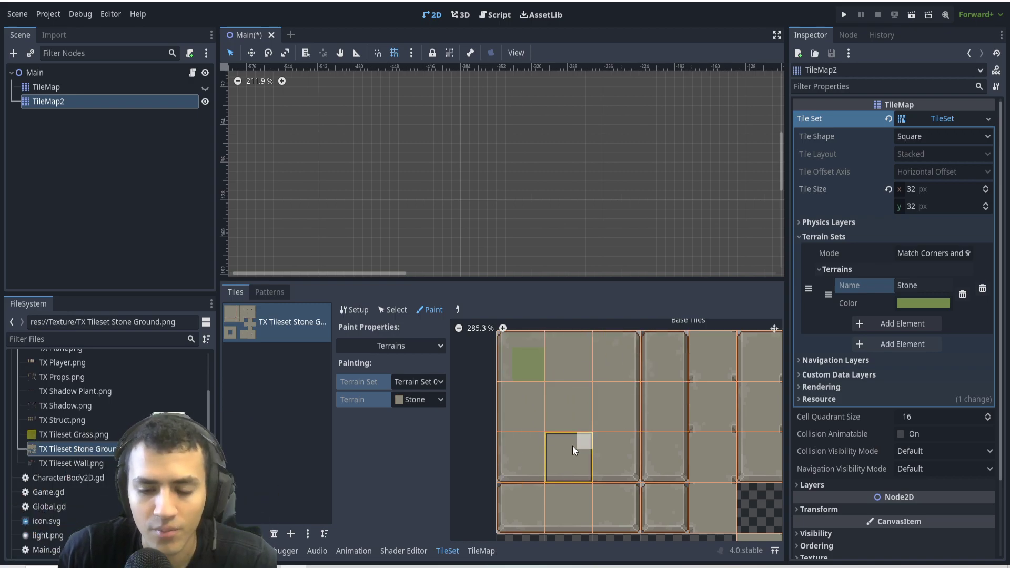
pyautogui.click(566, 404)
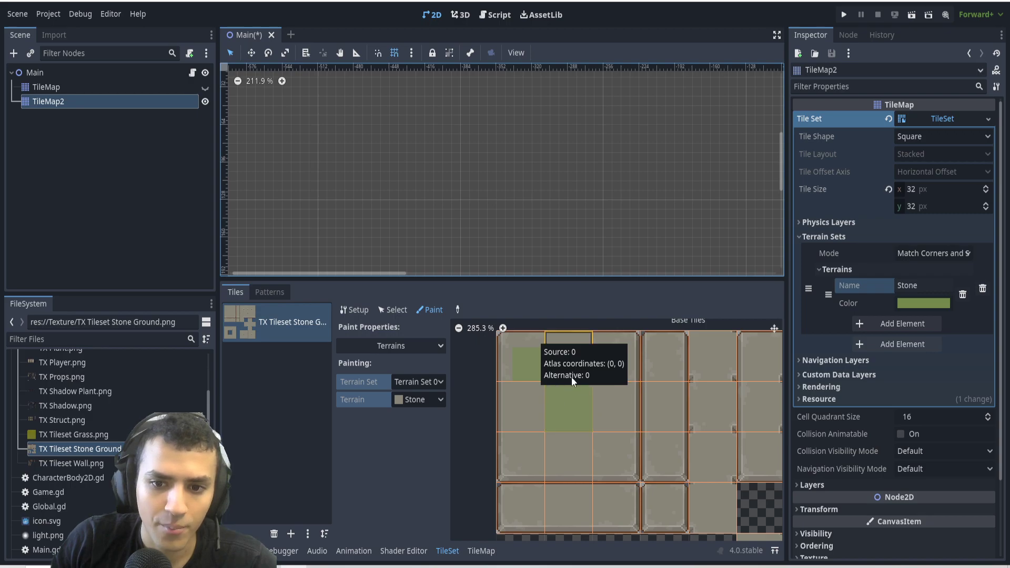
pyautogui.click(605, 357)
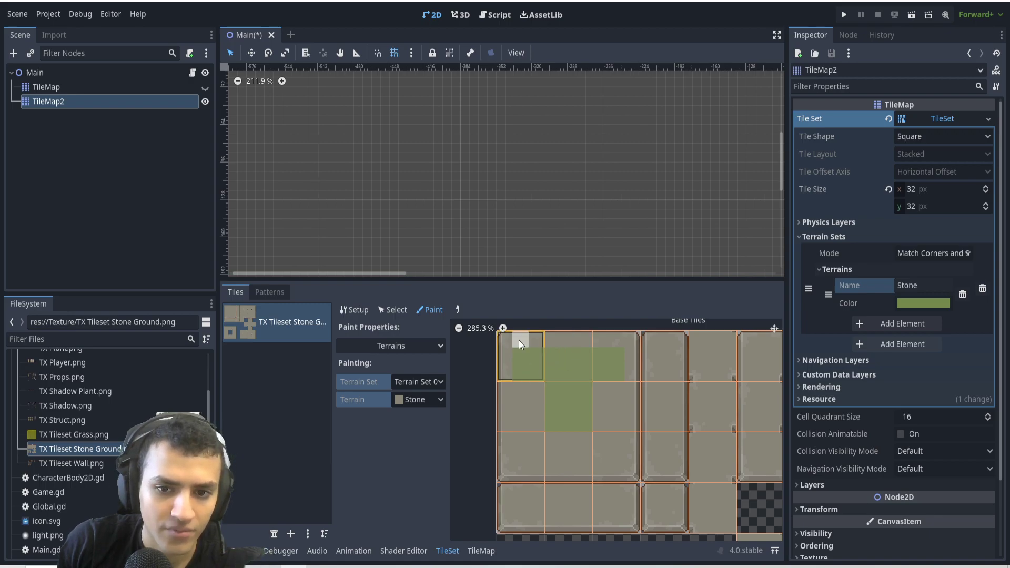
pyautogui.click(613, 341)
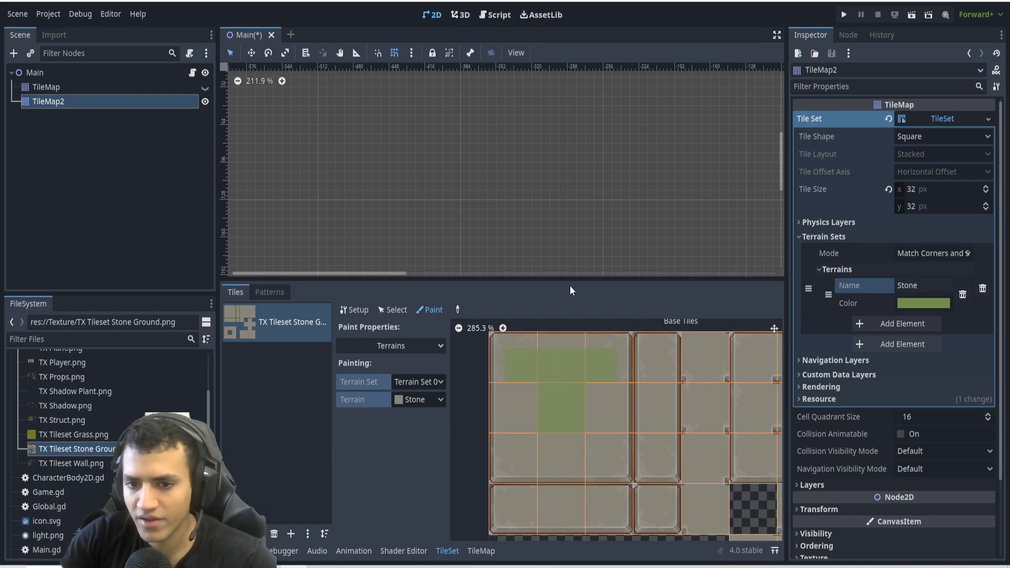
pyautogui.click(515, 402)
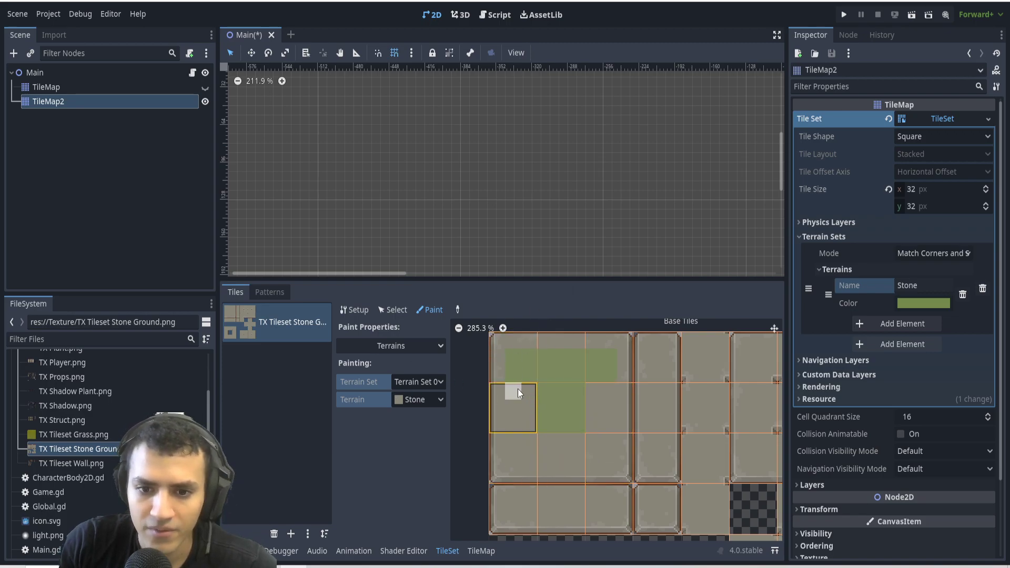
pyautogui.moveTo(537, 457)
pyautogui.mouseDown()
pyautogui.moveTo(609, 454)
pyautogui.moveTo(604, 387)
pyautogui.moveTo(590, 432)
pyautogui.moveTo(562, 437)
pyautogui.moveTo(533, 417)
pyautogui.moveTo(530, 389)
pyautogui.moveTo(531, 441)
pyautogui.mouseUp()
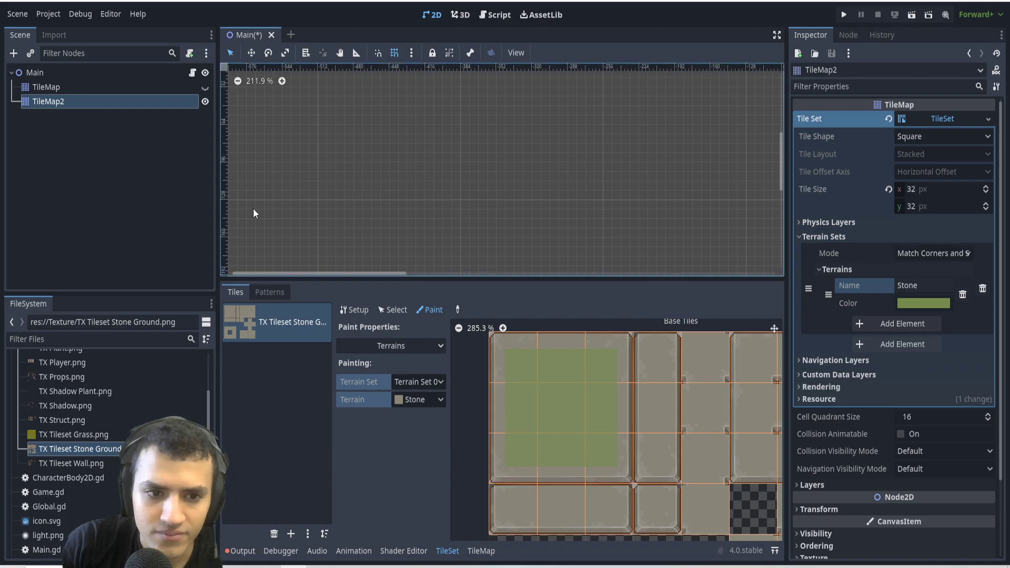
# Examine the original TileMap's Stone Ground terrain and its atlas tiles for comparison
pyautogui.click(58, 85)
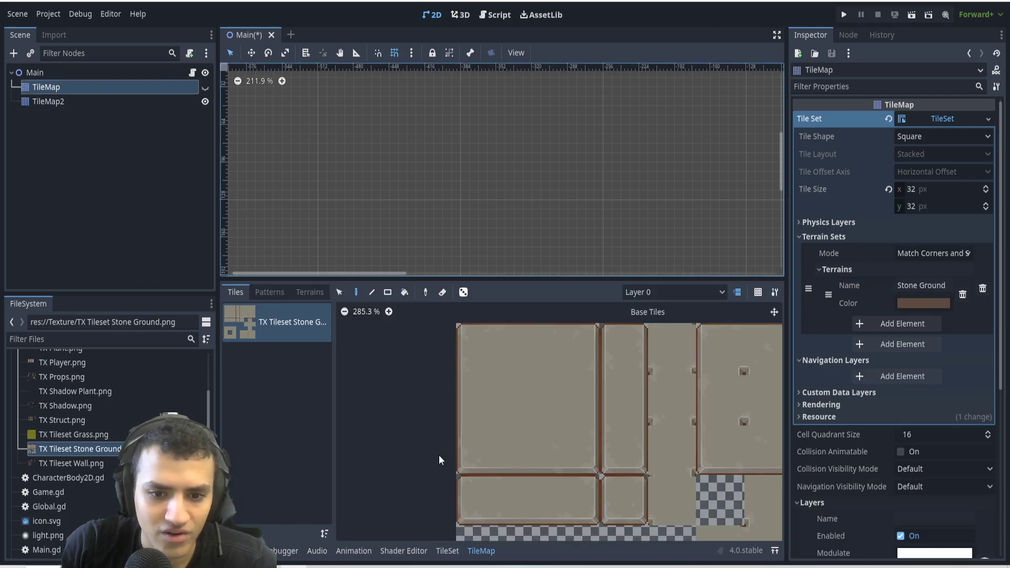
pyautogui.click(314, 293)
pyautogui.click(284, 325)
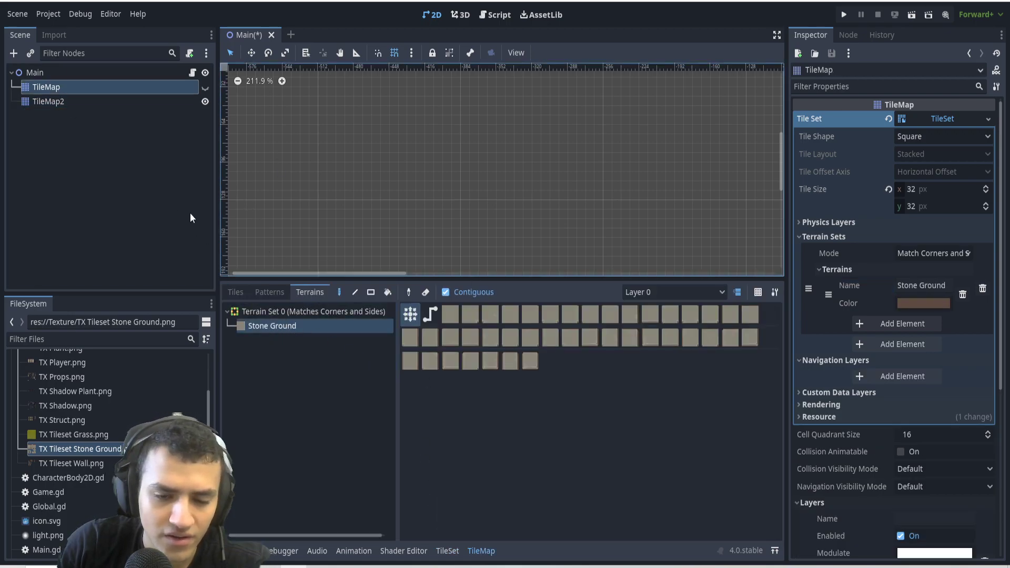
pyautogui.click(243, 293)
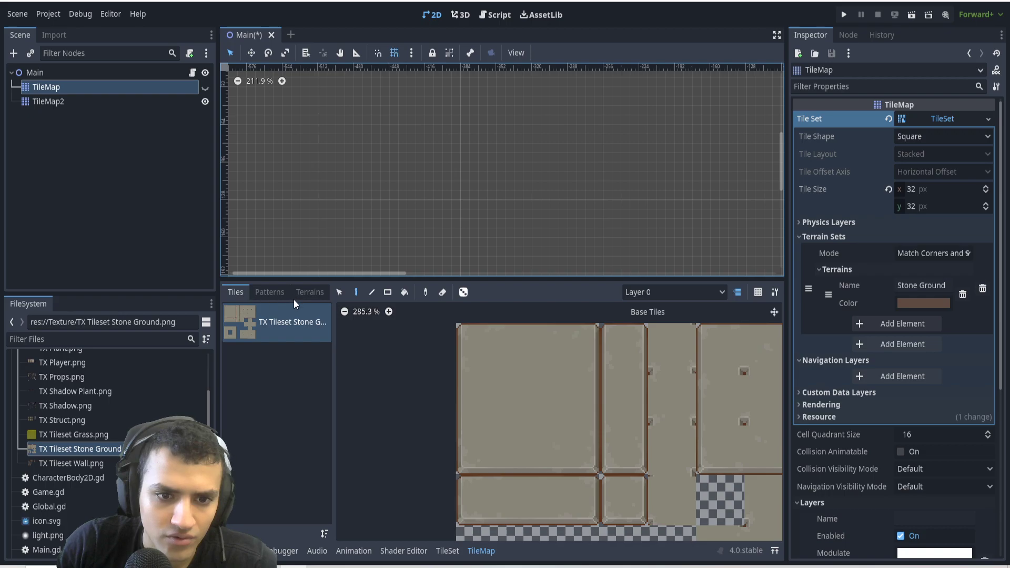
# Compare the terrain bits on the original TileMap's Stone Ground atlas with those on TileMap2's atlas
pyautogui.click(448, 551)
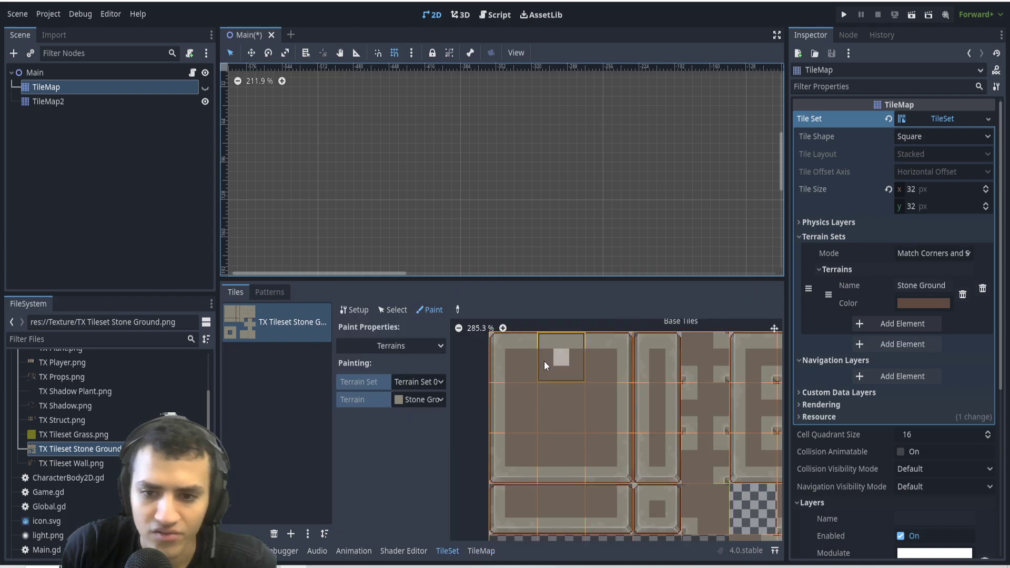
pyautogui.moveTo(565, 384); pyautogui.dragTo(537, 374, button='middle')
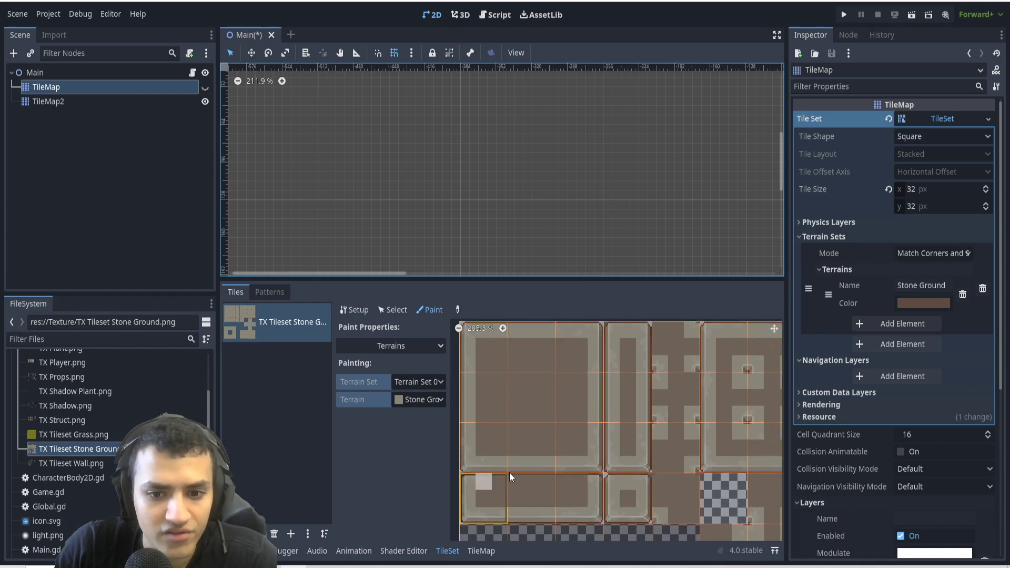
pyautogui.click(53, 101)
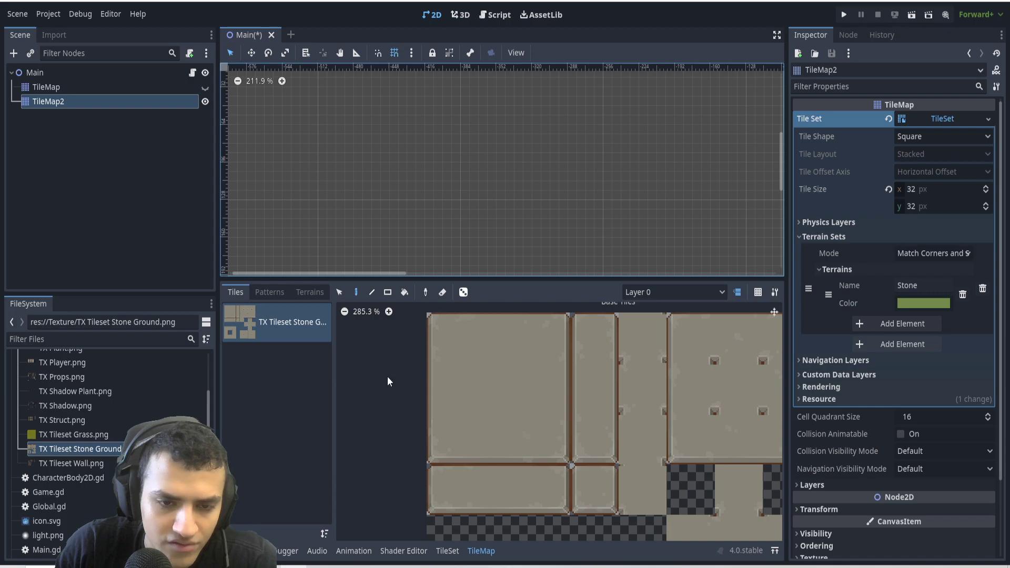
pyautogui.click(446, 550)
pyautogui.moveTo(483, 368)
pyautogui.mouseDown()
pyautogui.moveTo(509, 445)
pyautogui.moveTo(539, 356)
pyautogui.mouseUp()
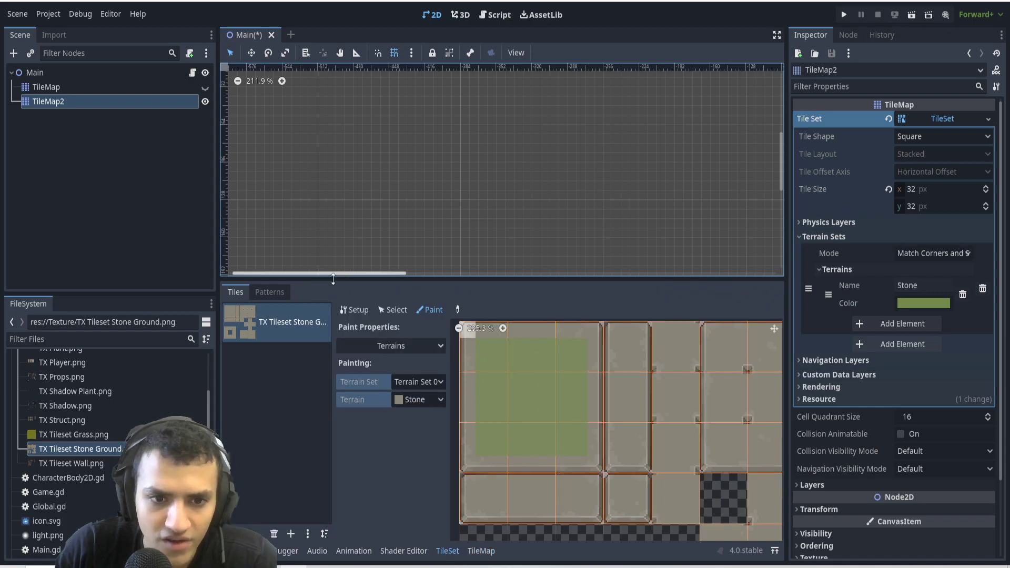
# Paint a 2×3 tile rectangle and an adjoining 10×5 tile rectangle on TileMap2 with the Stone terrain and the Rect tool
pyautogui.click(481, 552)
pyautogui.scroll(-2, 457, 166)
pyautogui.moveTo(451, 169); pyautogui.dragTo(357, 132, button='middle')
pyautogui.click(310, 292)
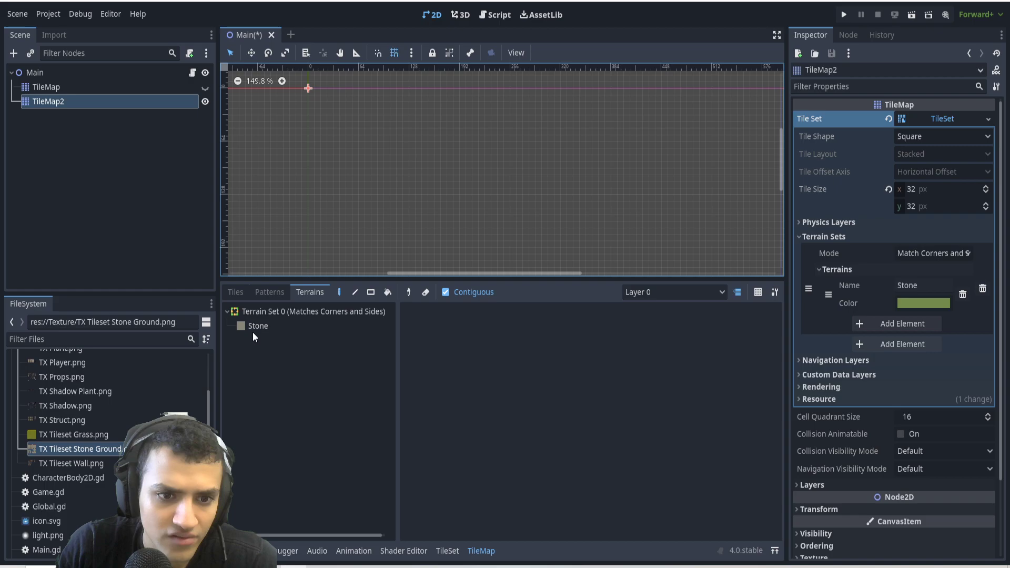
pyautogui.click(368, 328)
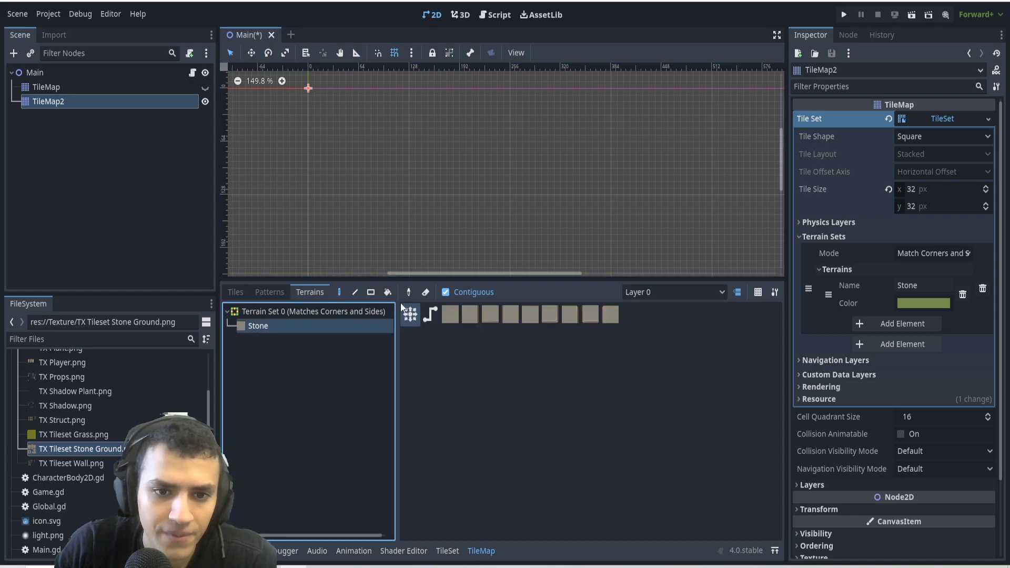
pyautogui.click(370, 292)
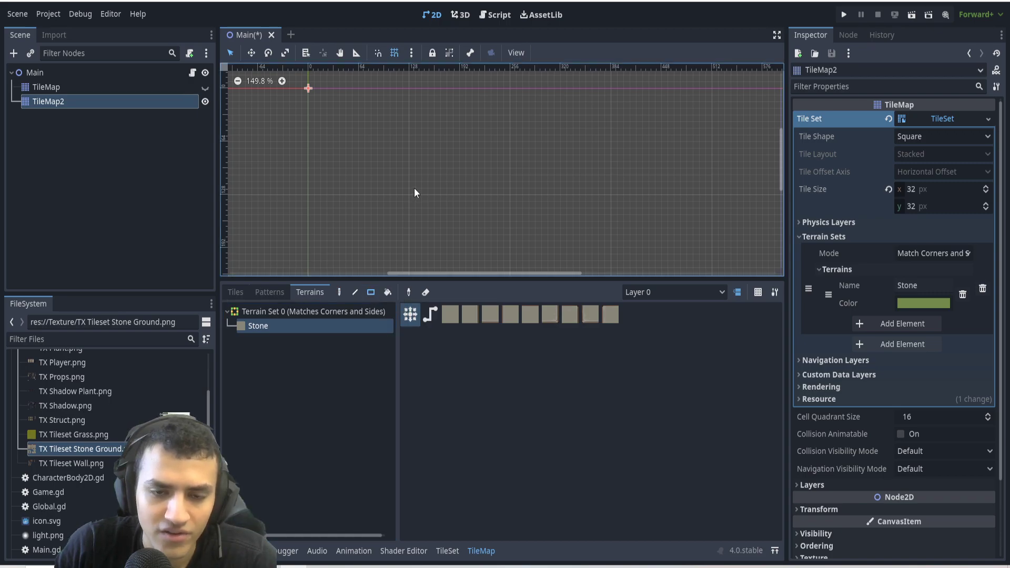
pyautogui.moveTo(415, 146); pyautogui.dragTo(451, 180)
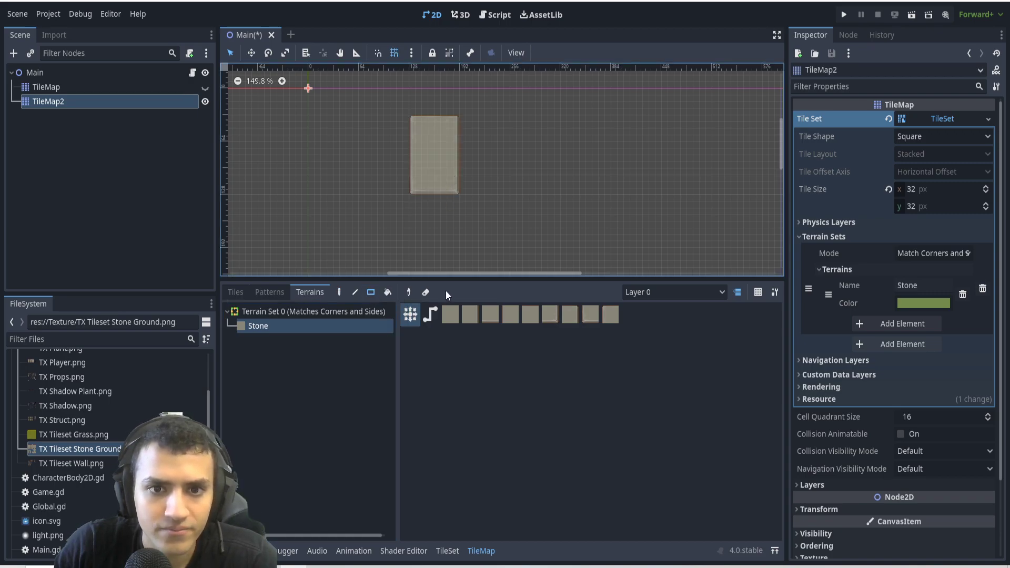
pyautogui.moveTo(481, 155); pyautogui.dragTo(694, 259)
# Examine the inner corners where the two painted stone rectangles meet
pyautogui.scroll(-1, 590, 193)
pyautogui.moveTo(589, 193)
pyautogui.mouseDown(button='middle')
pyautogui.moveTo(536, 146)
pyautogui.moveTo(564, 173)
pyautogui.mouseUp(button='middle')
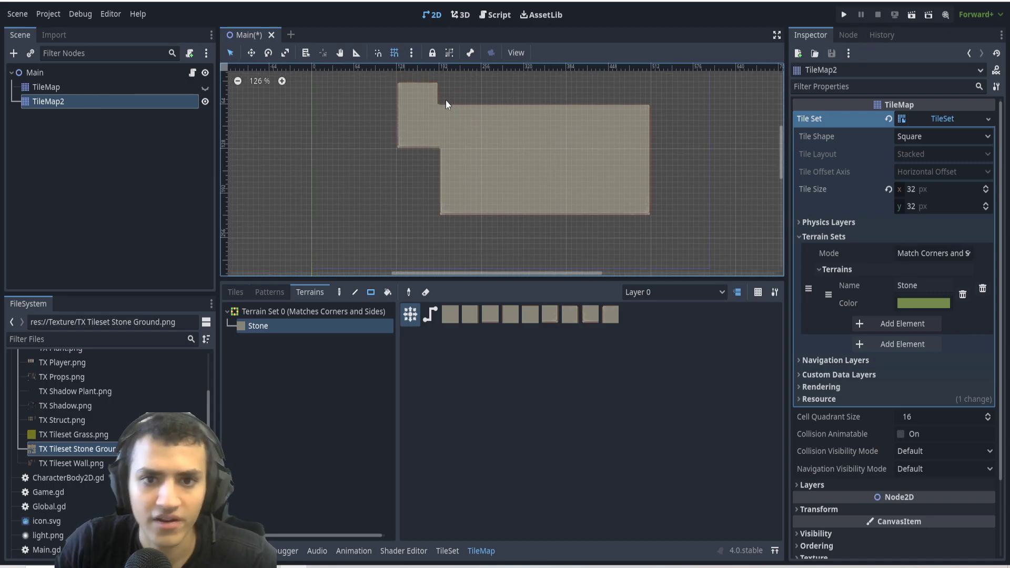
pyautogui.scroll(8, 445, 103)
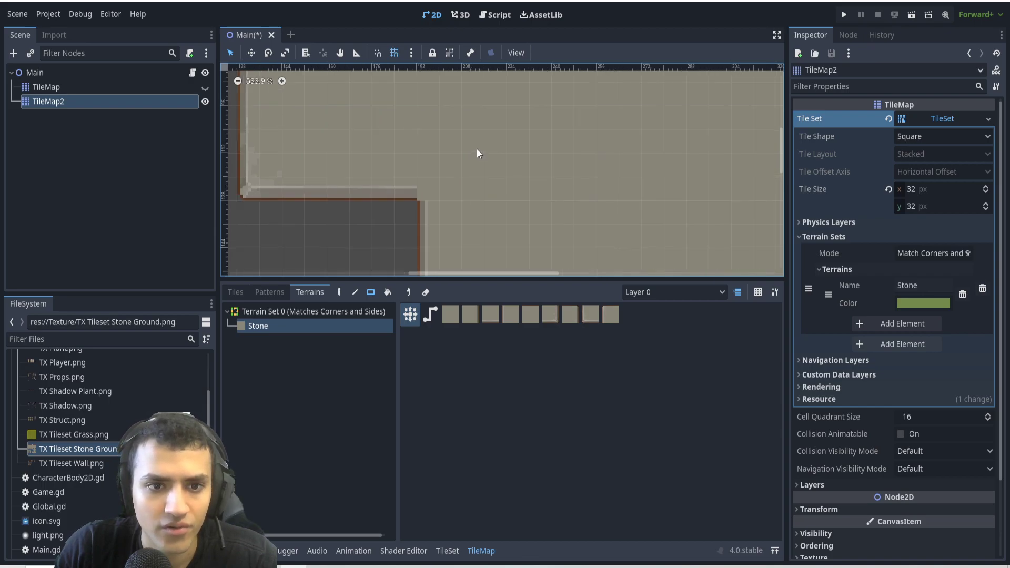
pyautogui.scroll(-4, 474, 149)
pyautogui.scroll(4, 348, 108)
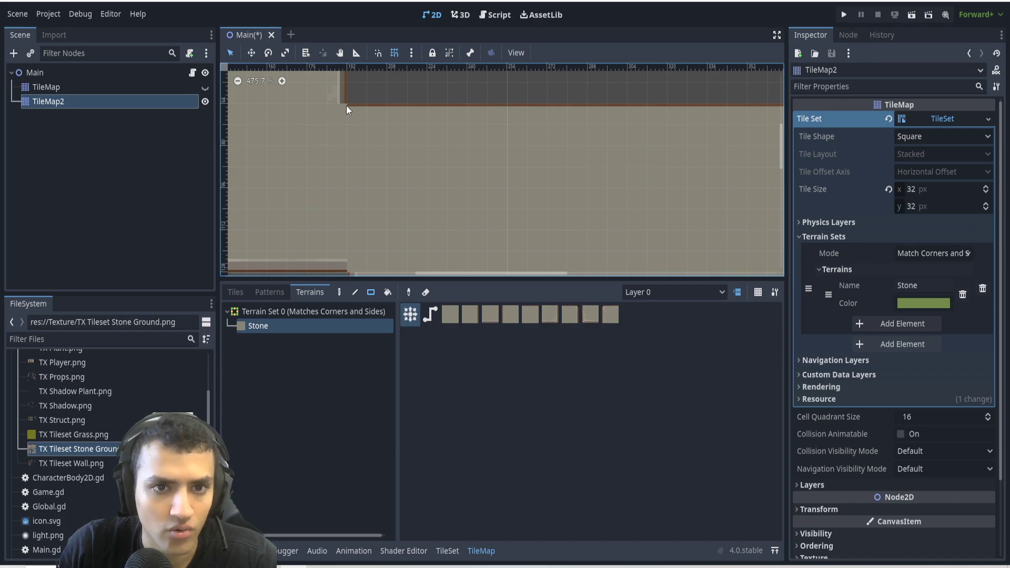
pyautogui.scroll(-4, 368, 166)
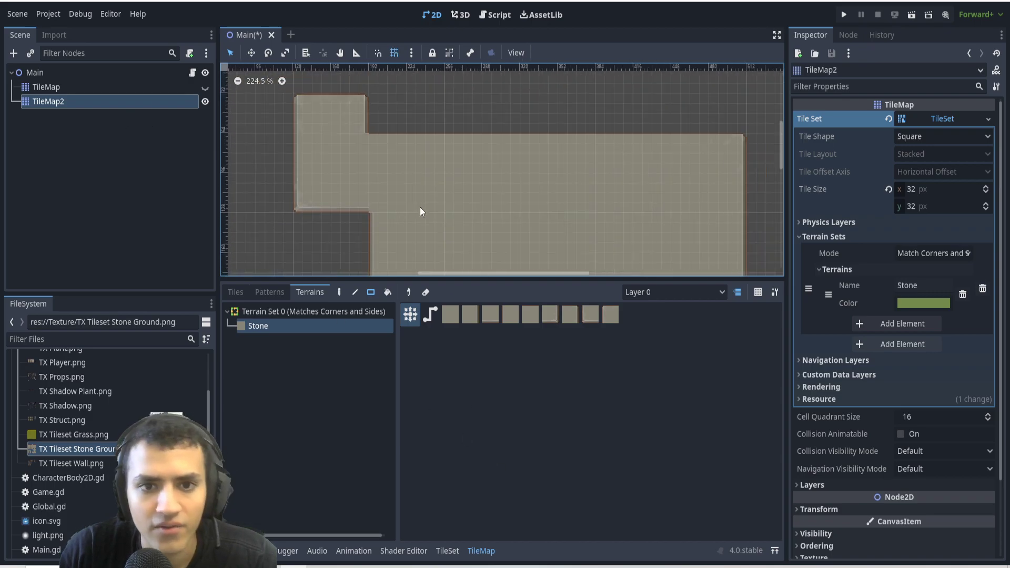
pyautogui.scroll(-2, 394, 158)
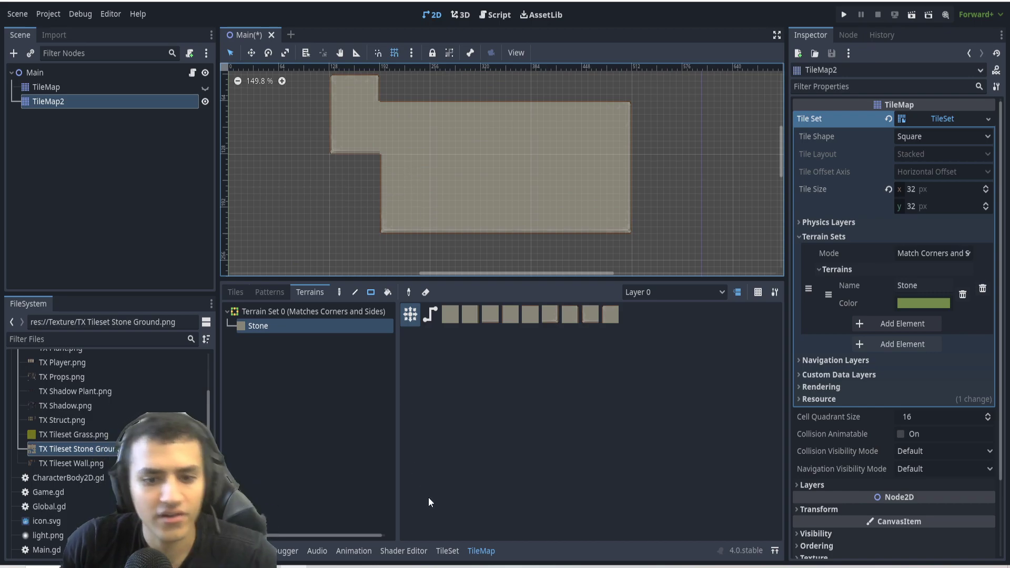
# Paint the center Stone terrain bits on the atlas's single tile, three-tile horizontal strip and three-tile vertical strip, leaving their borders empty
pyautogui.click(449, 553)
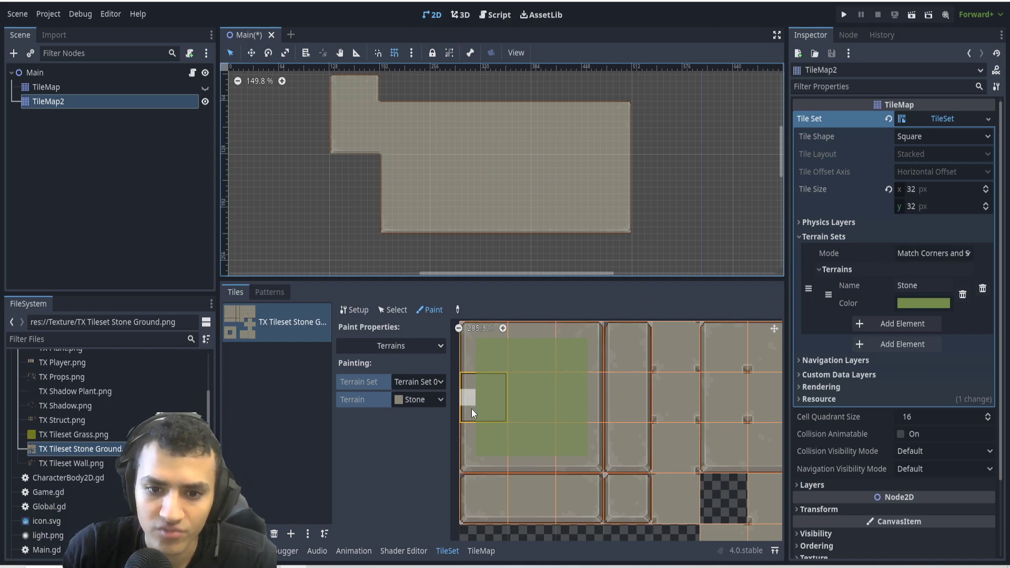
pyautogui.click(626, 499)
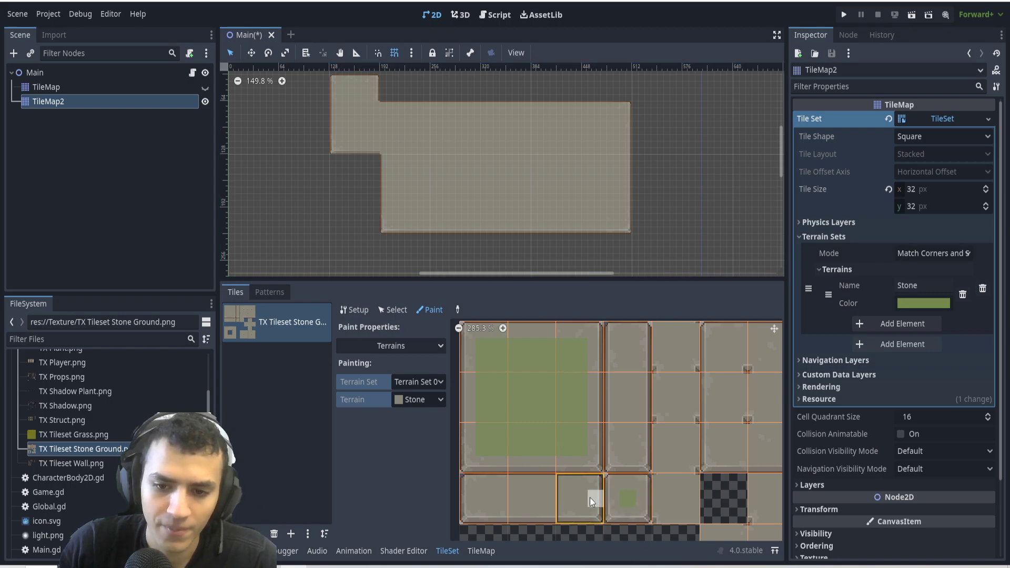
pyautogui.moveTo(581, 498); pyautogui.dragTo(484, 500)
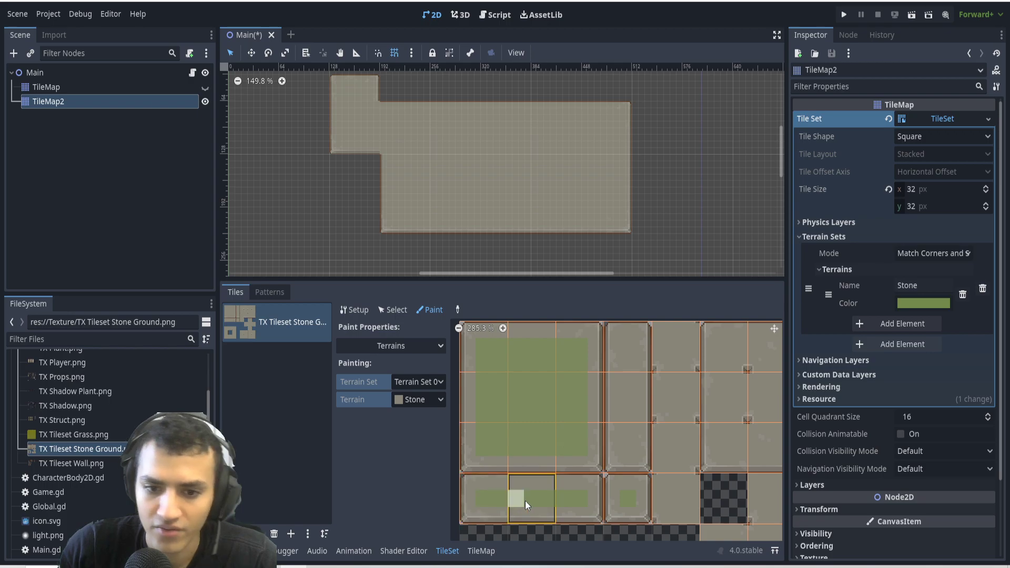
pyautogui.moveTo(633, 448); pyautogui.dragTo(631, 349)
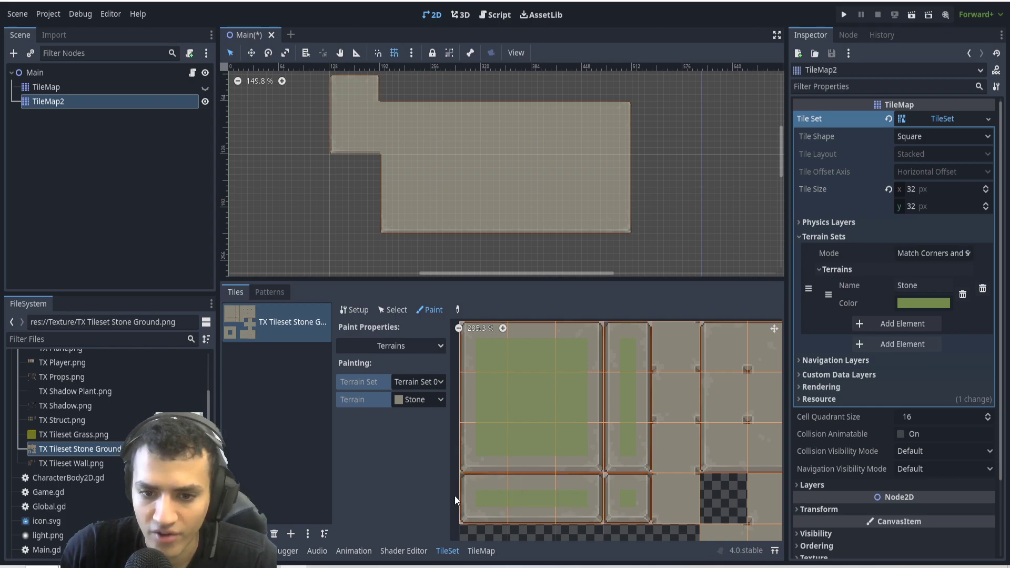
pyautogui.scroll(-3, 621, 489)
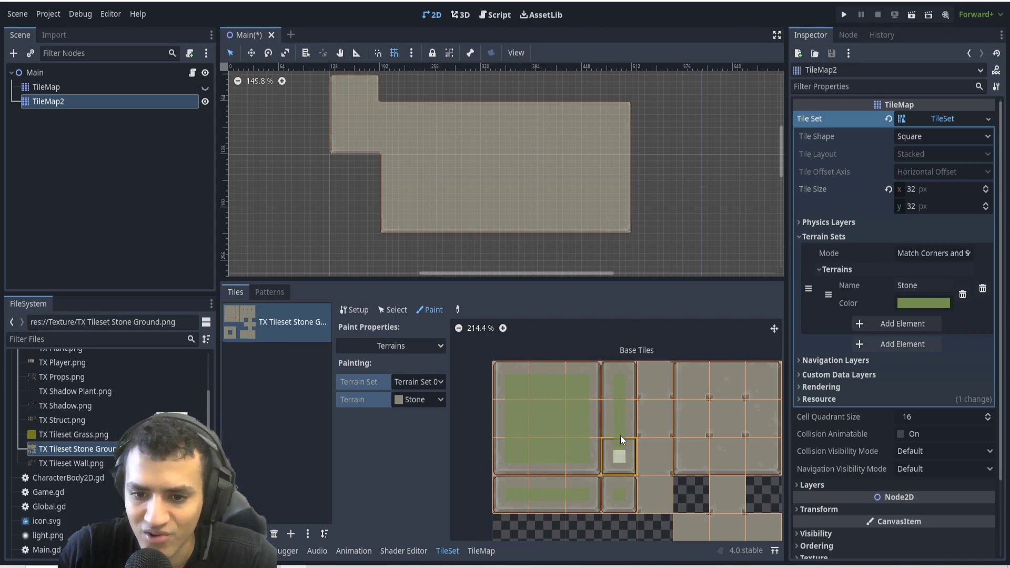
# Test the Stone terrain by painting 1×2, 1×4 and 5×1 tile strips and a four-tile-wide block overlapping the large rectangle's lower edge
pyautogui.click(481, 550)
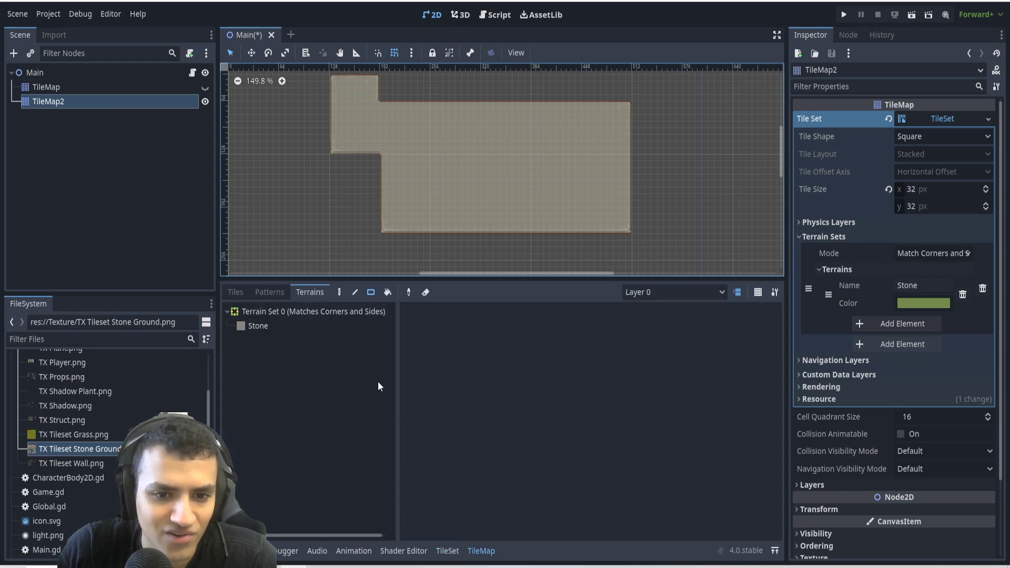
pyautogui.click(283, 326)
pyautogui.scroll(5, 416, 149)
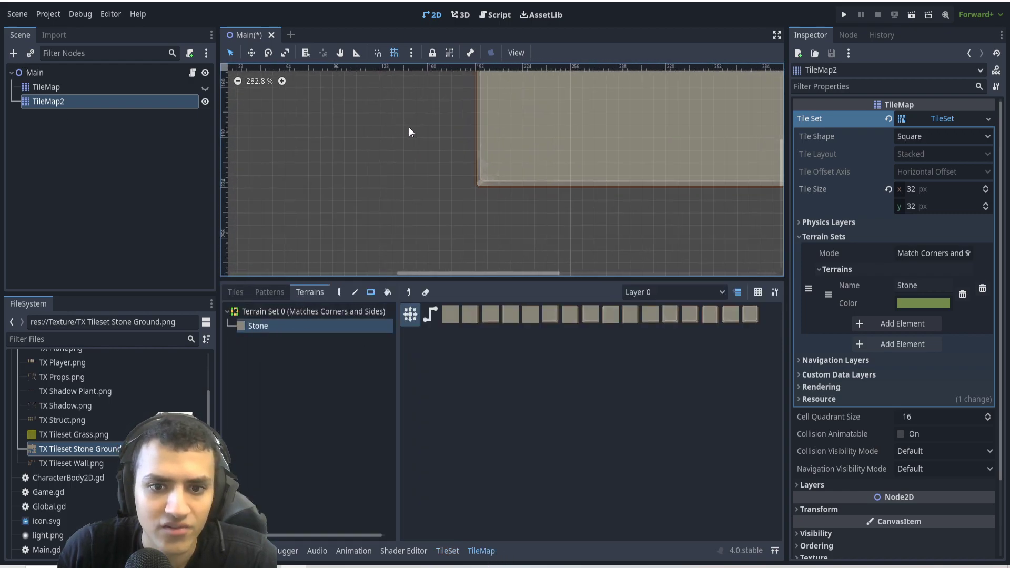
pyautogui.moveTo(378, 138); pyautogui.dragTo(382, 223)
pyautogui.scroll(-2, 389, 168)
pyautogui.moveTo(314, 105)
pyautogui.mouseDown()
pyautogui.moveTo(303, 260)
pyautogui.moveTo(319, 226)
pyautogui.mouseUp()
pyautogui.scroll(-5, 389, 190)
pyautogui.moveTo(378, 181); pyautogui.dragTo(513, 172)
pyautogui.scroll(-3, 530, 163)
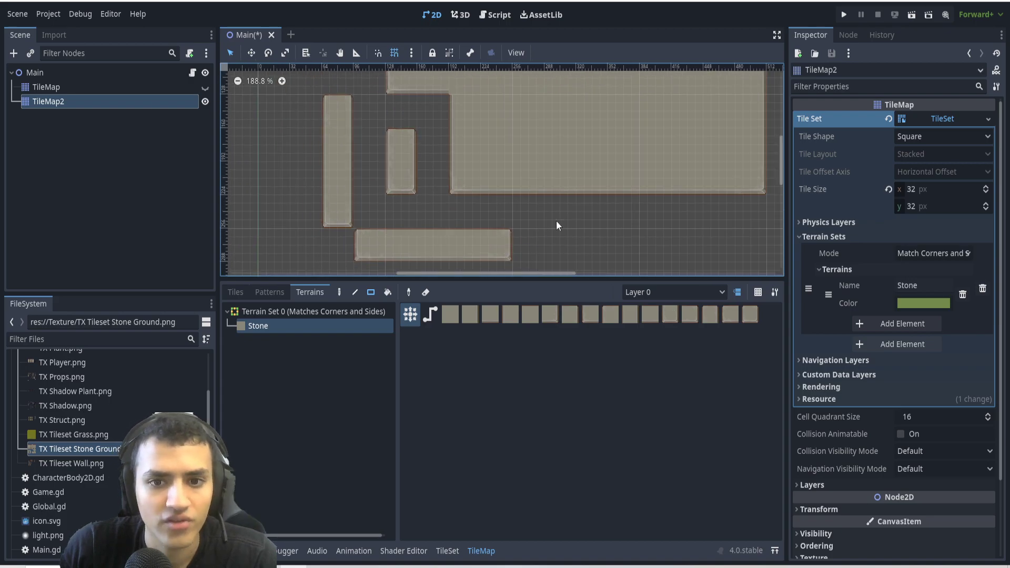
pyautogui.scroll(2, 556, 220)
pyautogui.moveTo(476, 163)
pyautogui.mouseDown()
pyautogui.moveTo(525, 218)
pyautogui.moveTo(574, 236)
pyautogui.mouseUp()
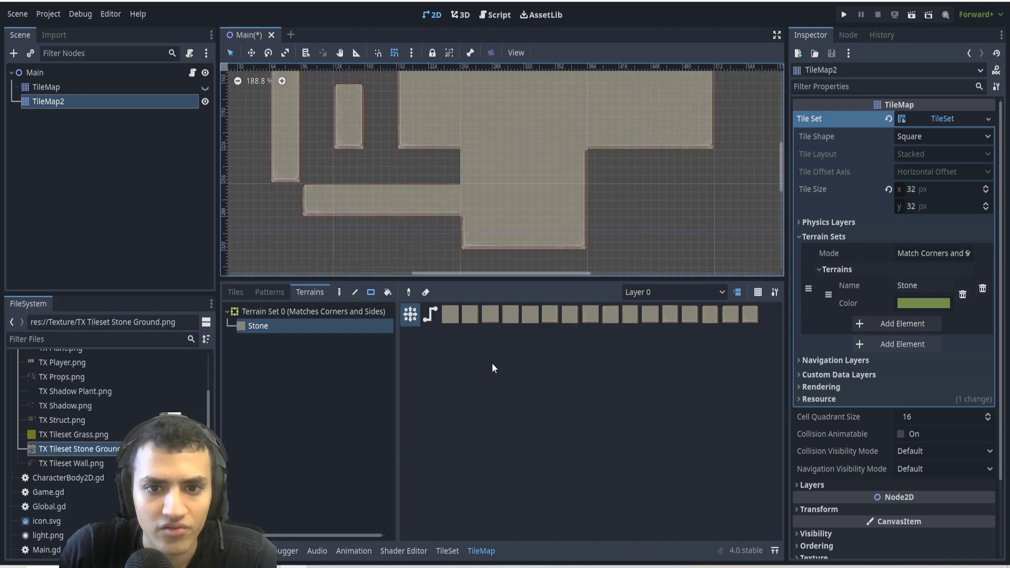
# Undo the test strips, the overlapping block and the terrain bits on the narrow atlas strips, and save the scene
pyautogui.scroll(-1, 542, 175)
pyautogui.hotkey('ctrl', 'z')
pyautogui.hotkey('ctrl', 'z')
pyautogui.hotkey('ctrl', 'z')
pyautogui.hotkey('ctrl', 'z')
pyautogui.hotkey('ctrl', 'z')
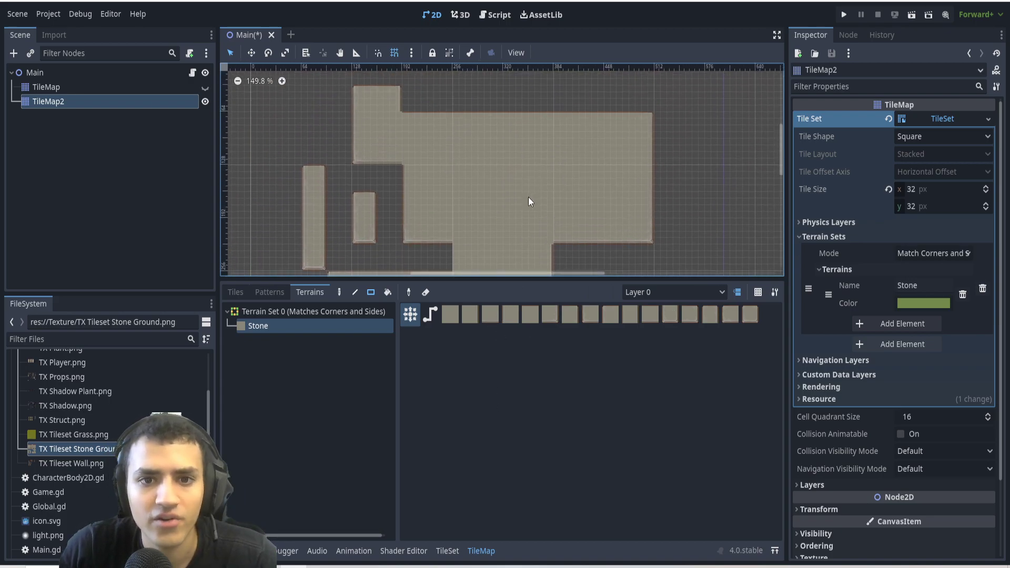
pyautogui.hotkey('ctrl', 'z')
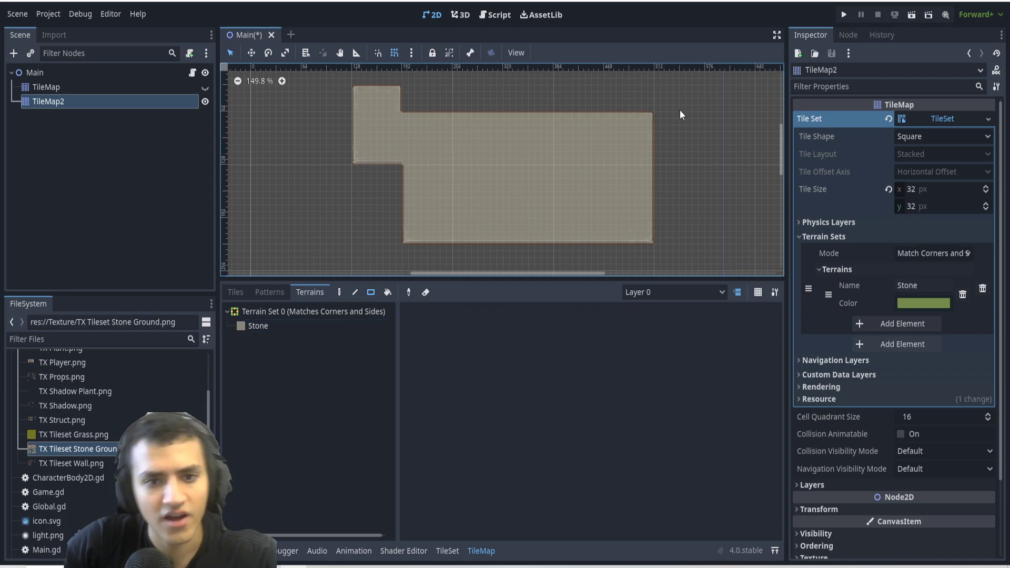
pyautogui.hotkey('ctrl', 's')
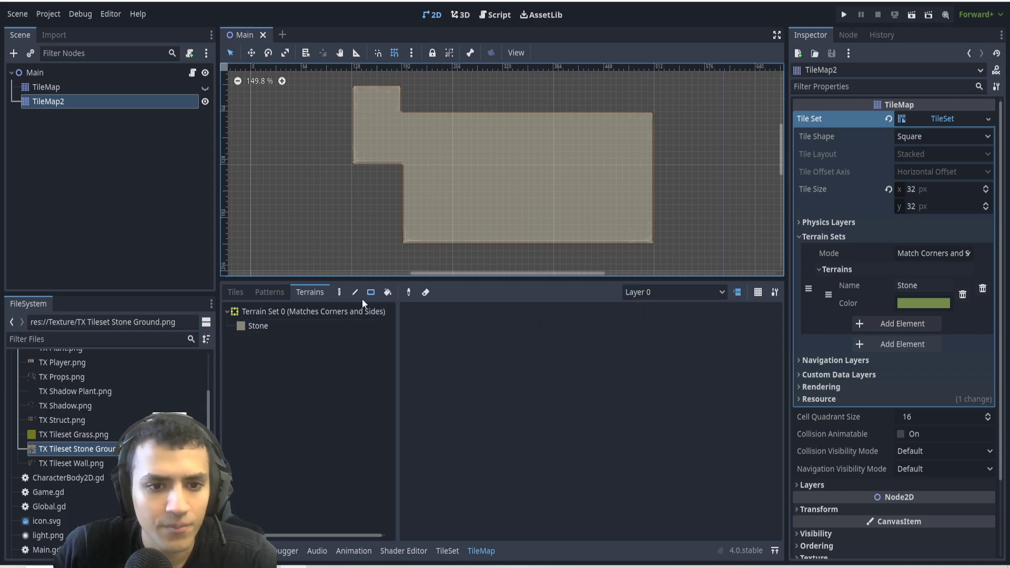
# Examine the terrain bits on the original TileMap's whole Stone Ground atlas as a reference for TileMap2
pyautogui.click(447, 551)
pyautogui.click(57, 88)
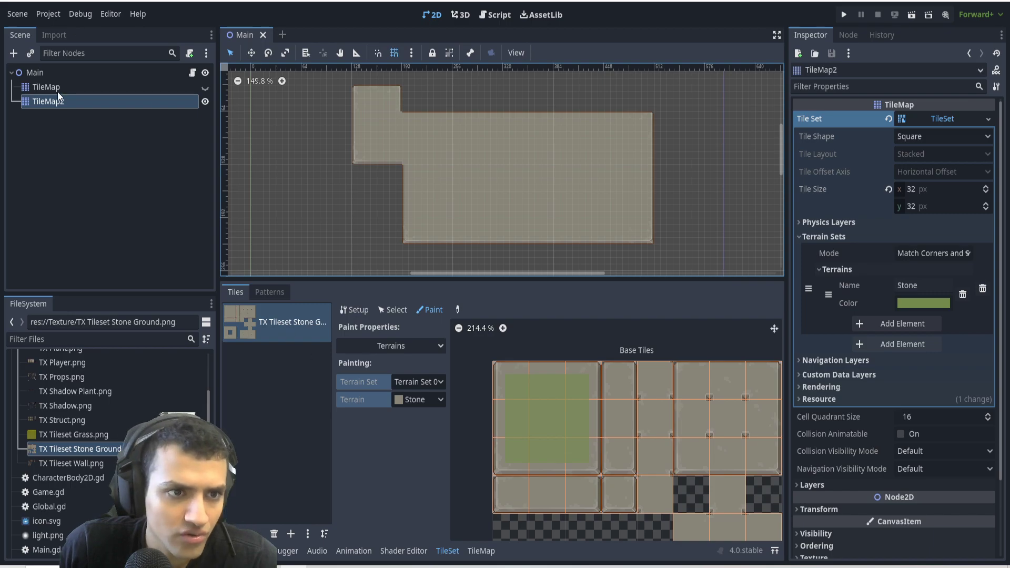
pyautogui.click(447, 551)
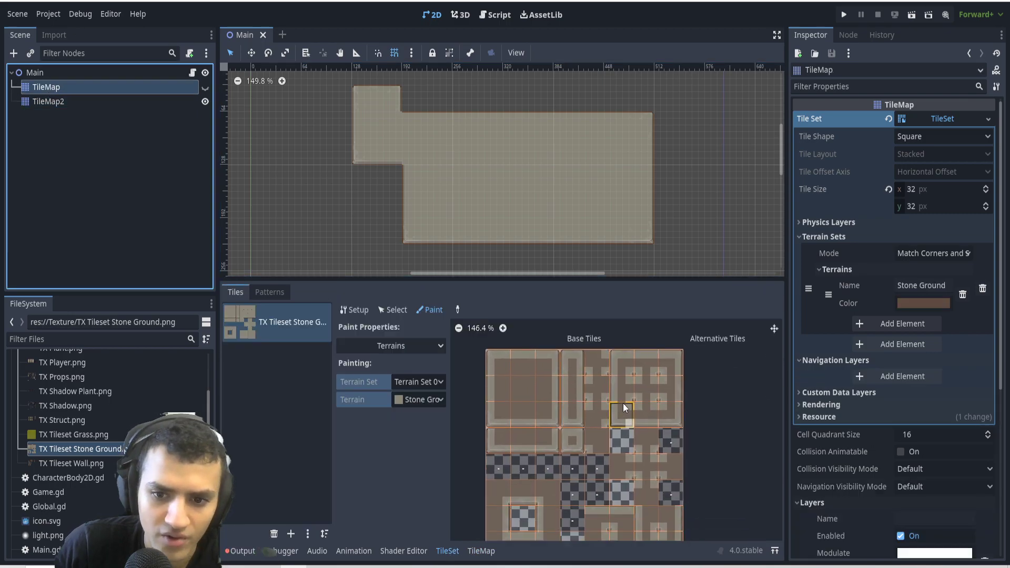